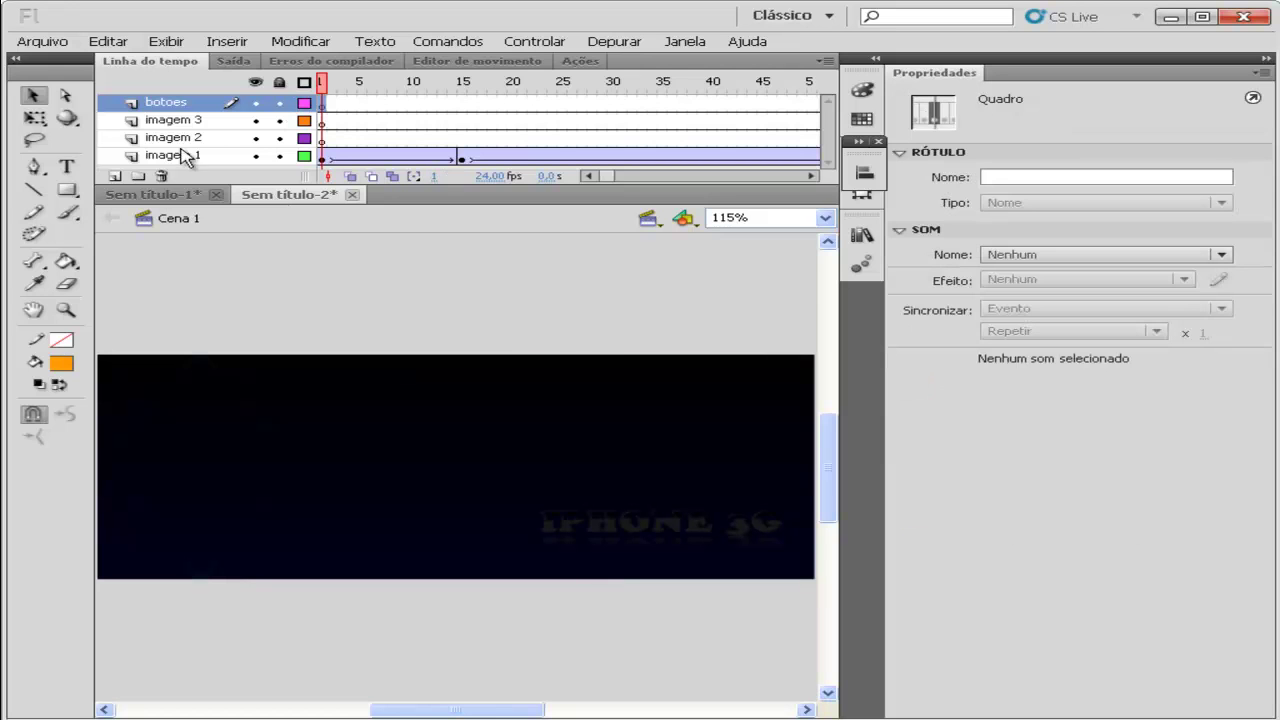
Draw an orange square about 25 px wide near the stage's upper-left corner and copy it twice to form a row of three
click(66, 190)
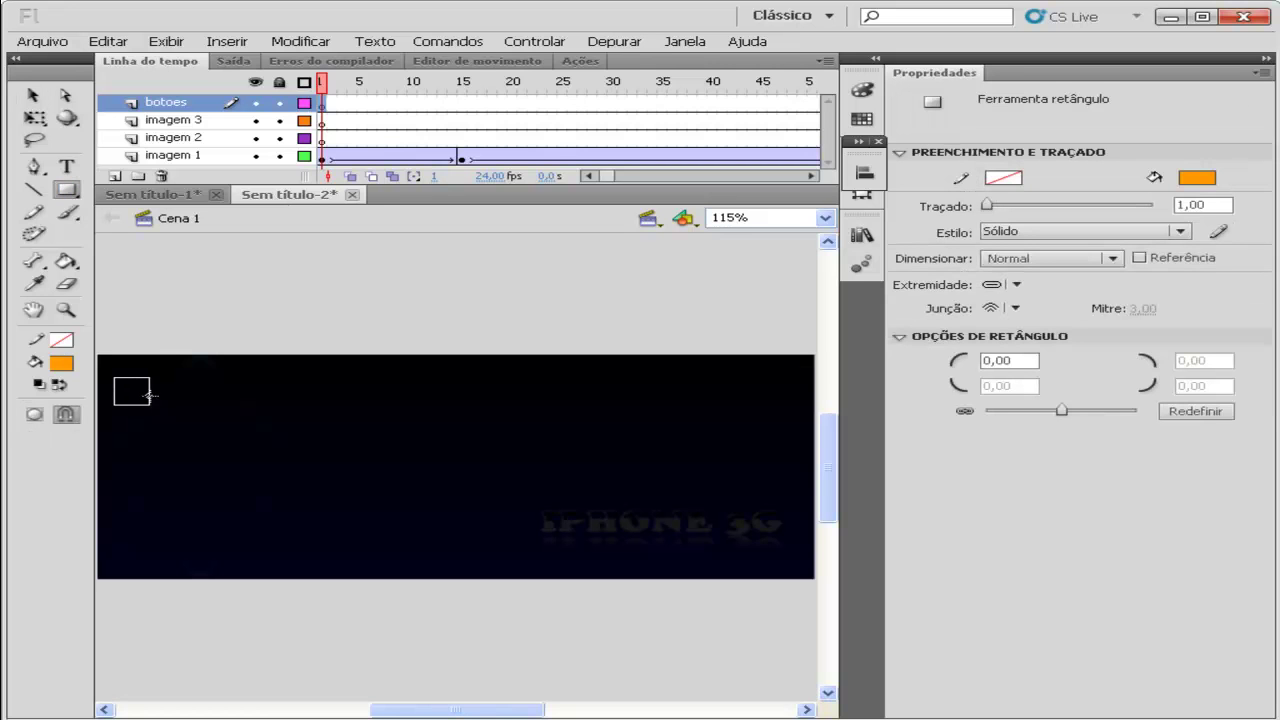
drag(150, 396, 113, 378)
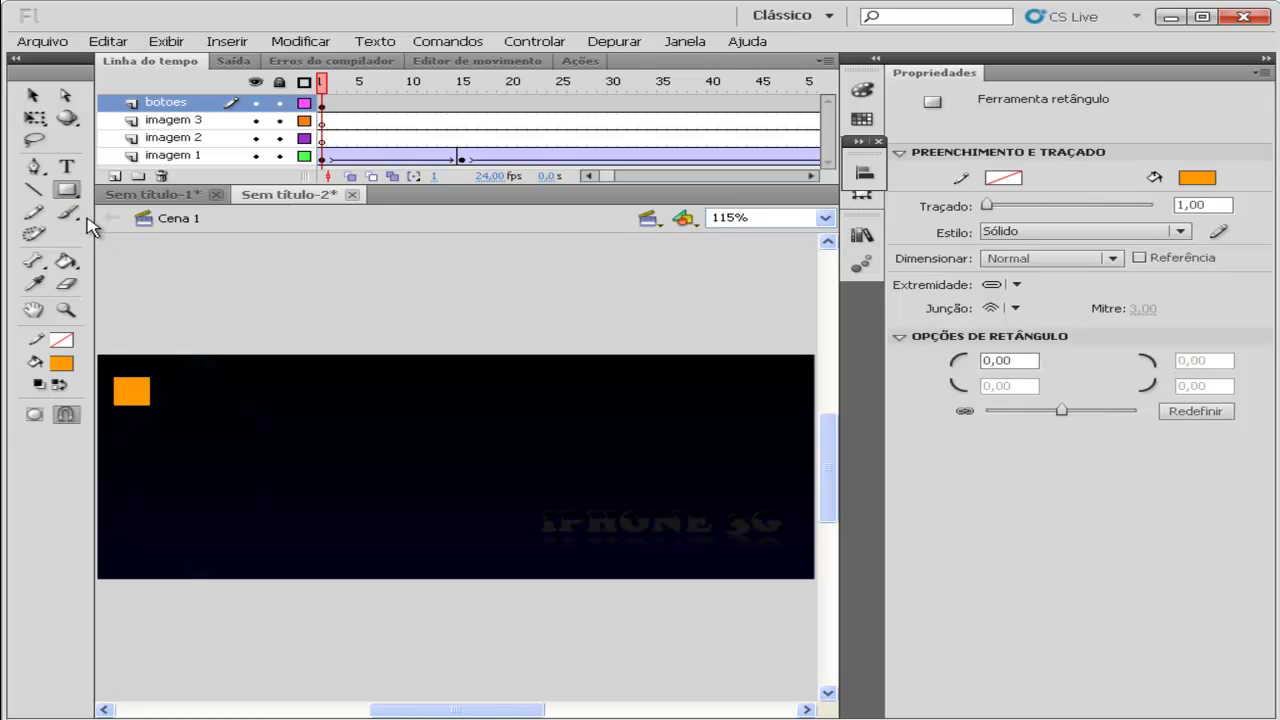
click(32, 95)
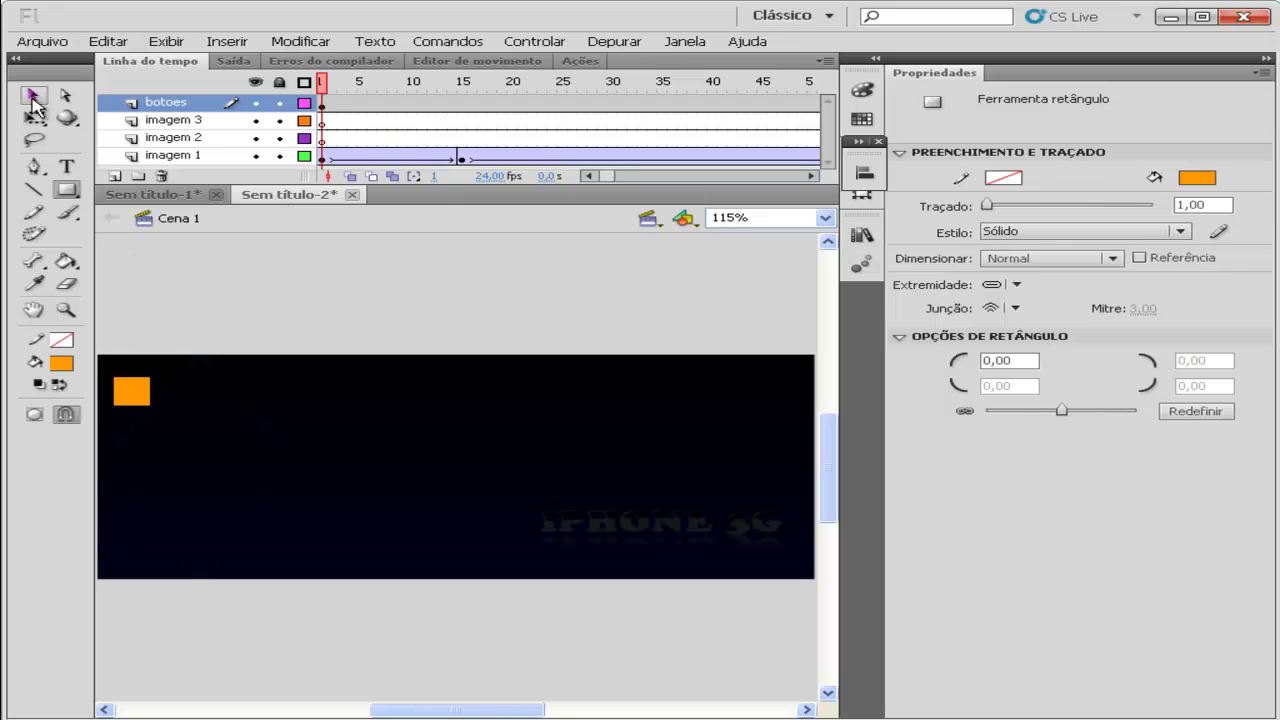
click(140, 390)
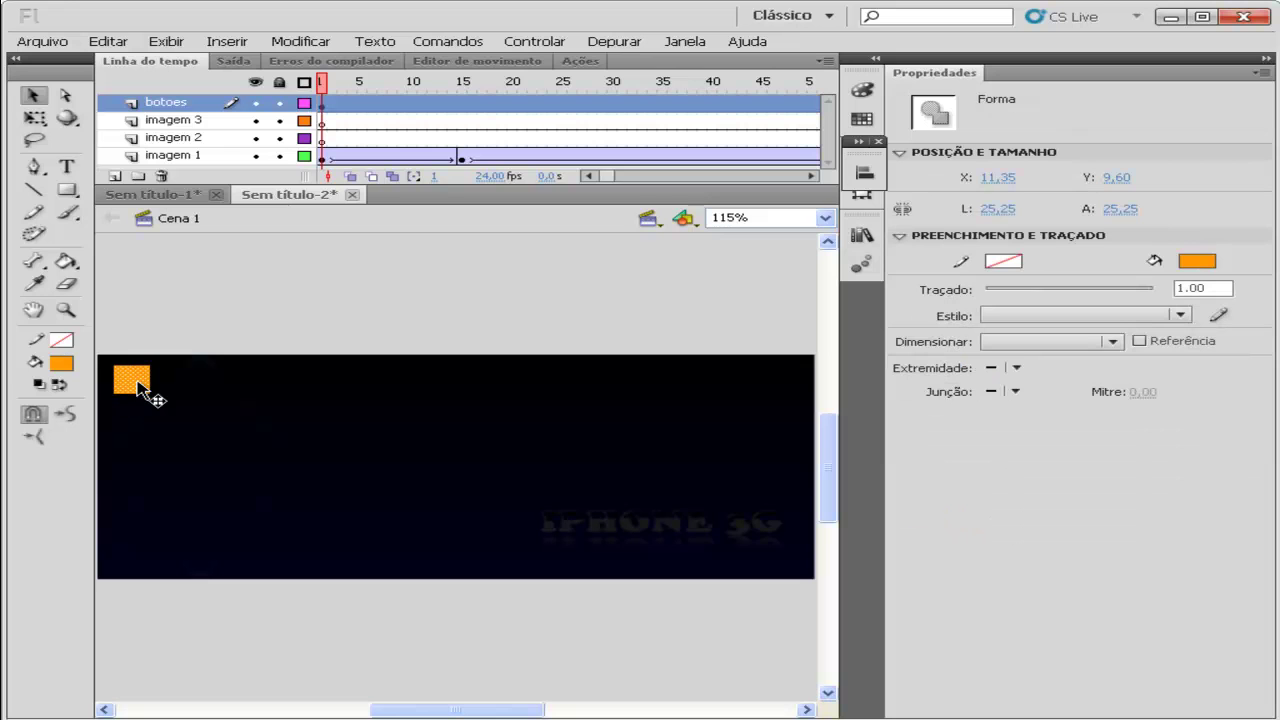
drag(132, 372, 234, 380)
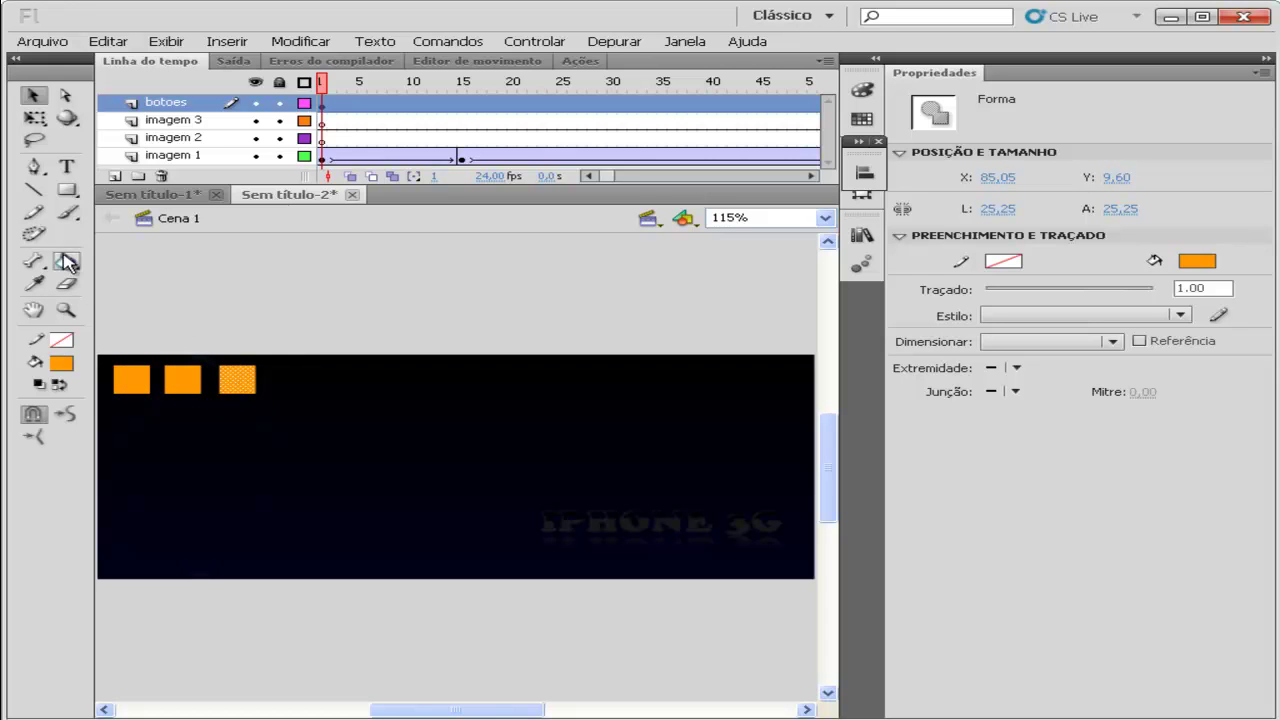
Add the number 1 as static text over the first orange square, colour it white and move it near the square's centre
click(131, 380)
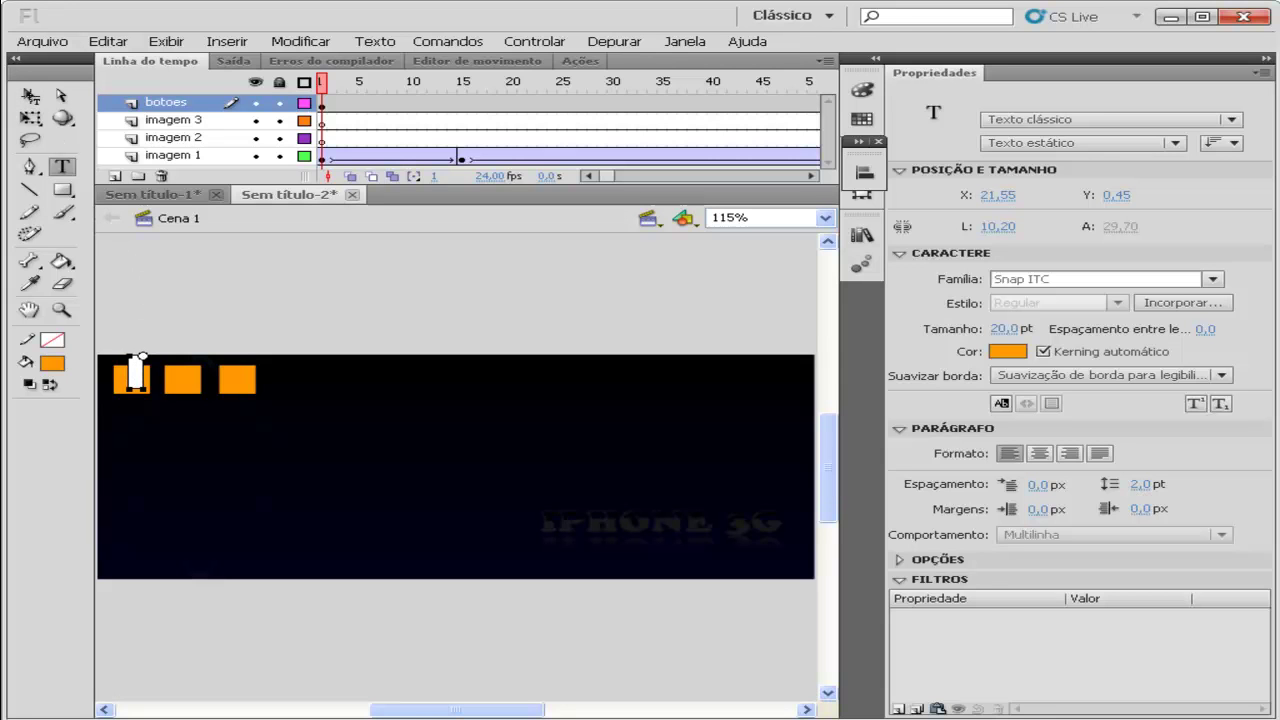
click(31, 95)
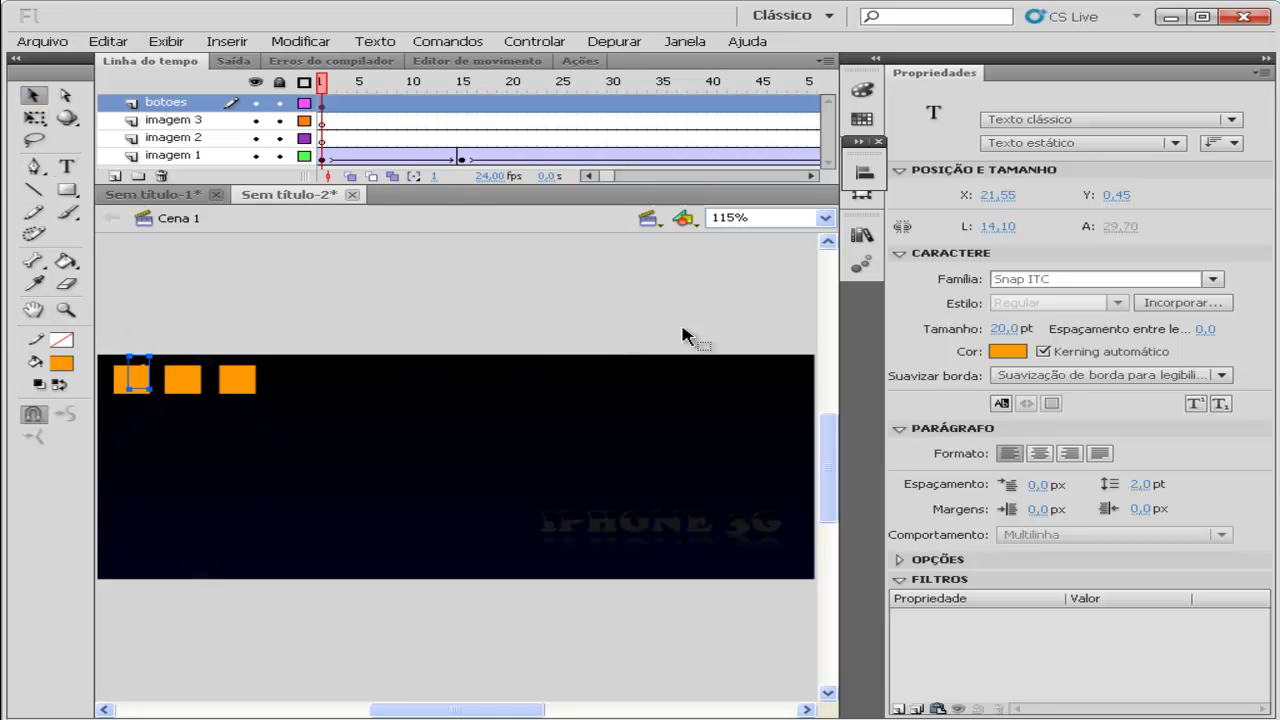
click(855, 126)
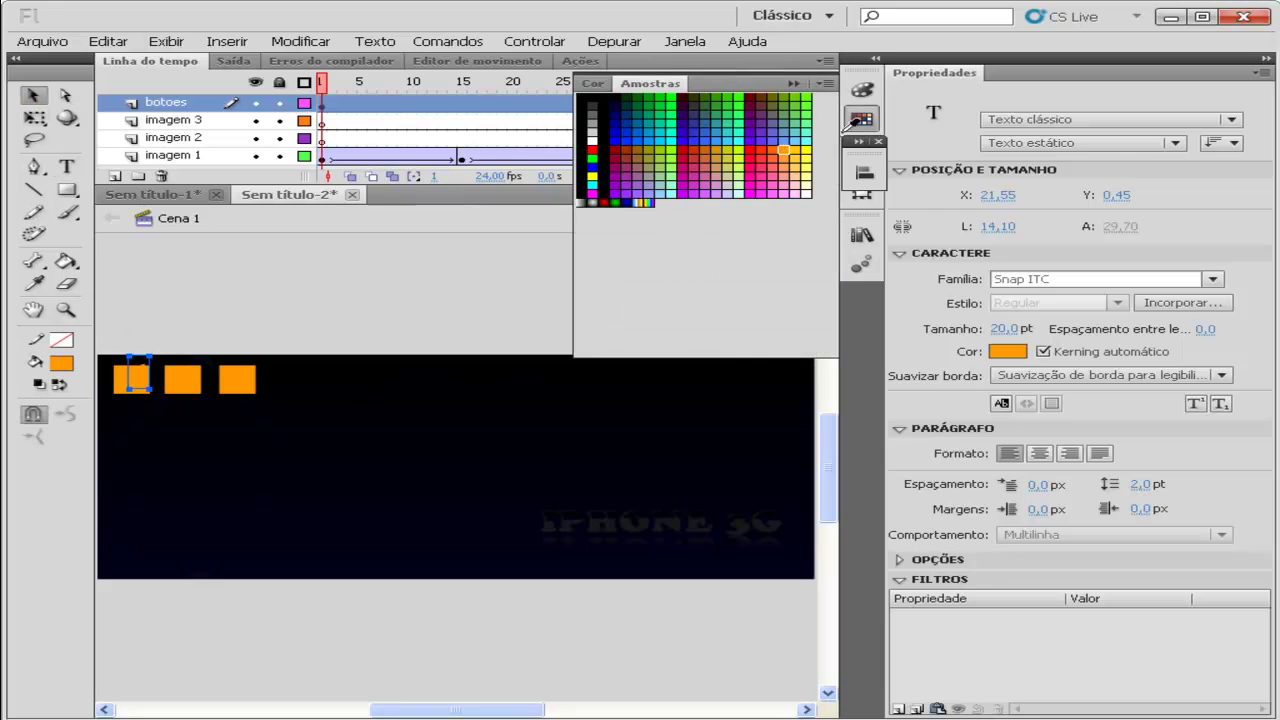
click(592, 139)
drag(145, 382, 134, 384)
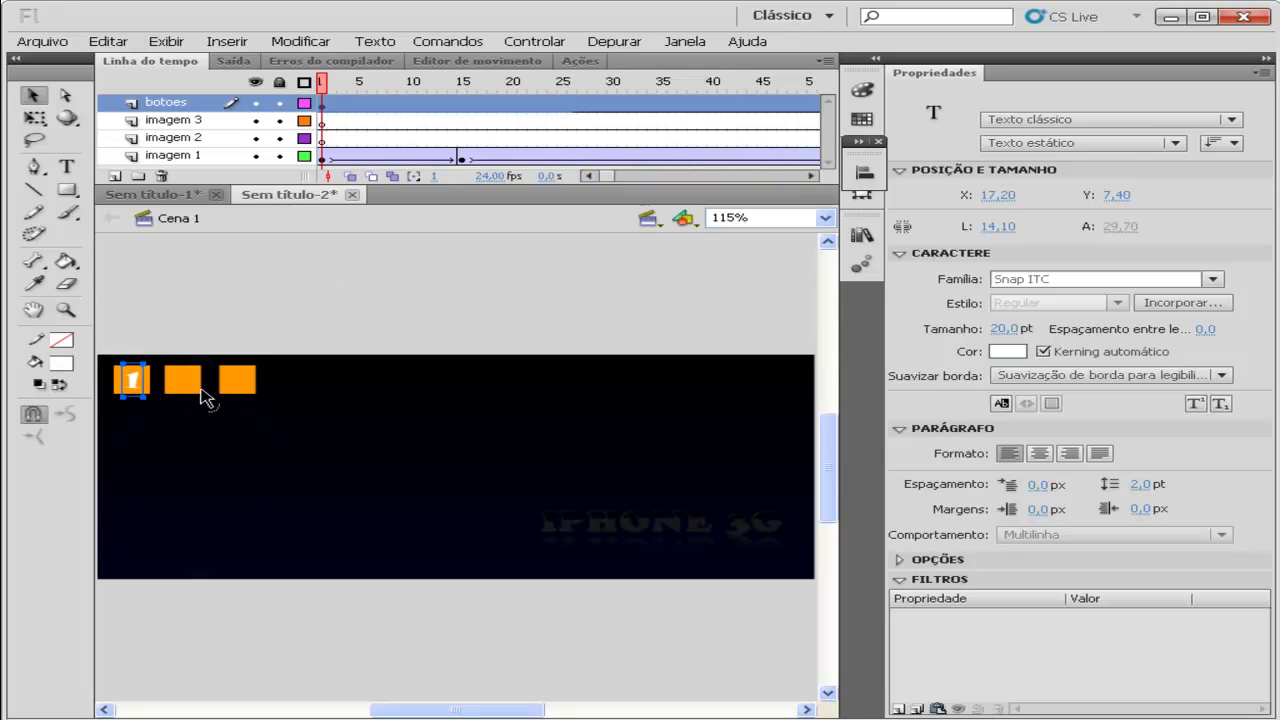
Copy the number 1 onto the second orange square and change the copy's text to 2
key(ctrl+equal)
key(ctrl+equal)
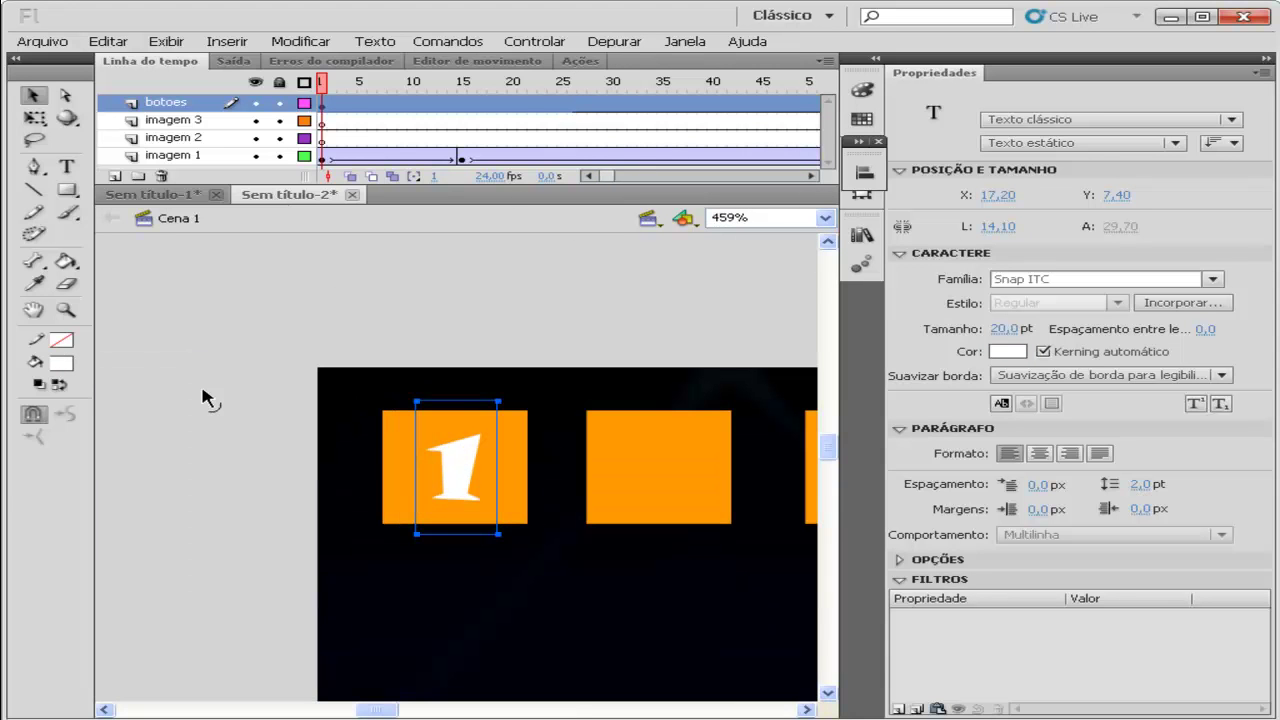
drag(384, 711, 400, 712)
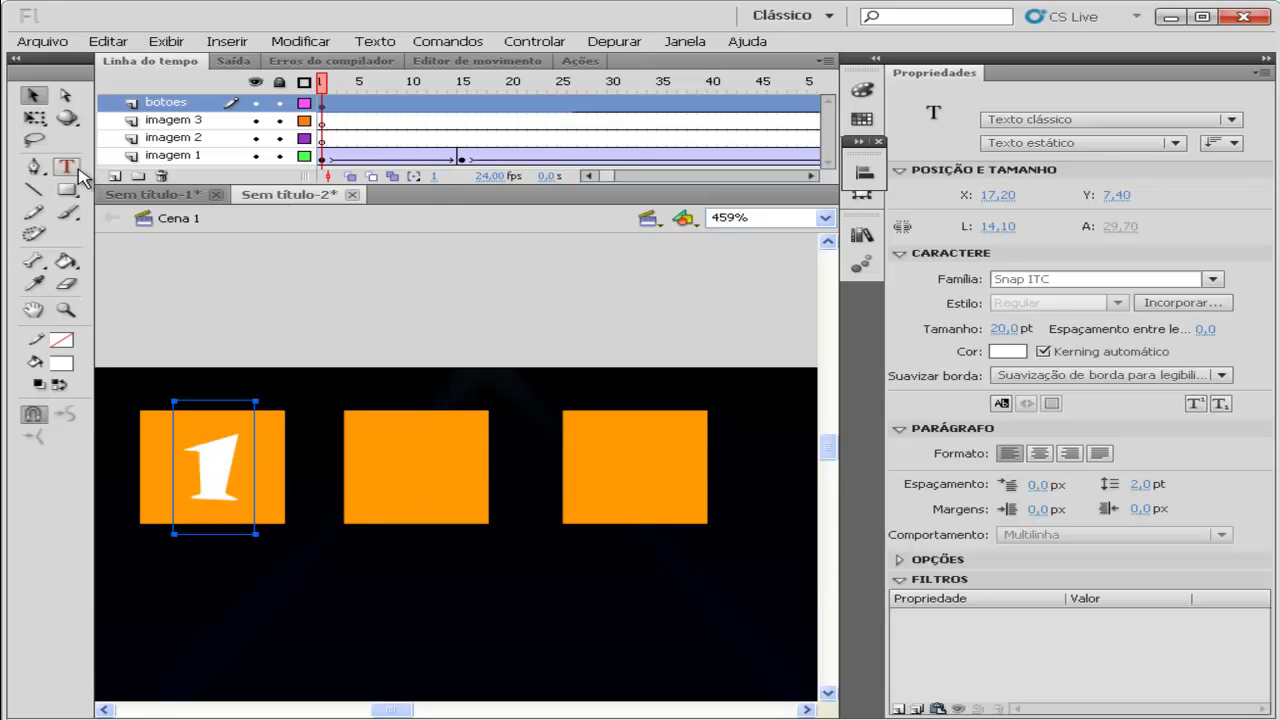
drag(240, 458, 438, 455)
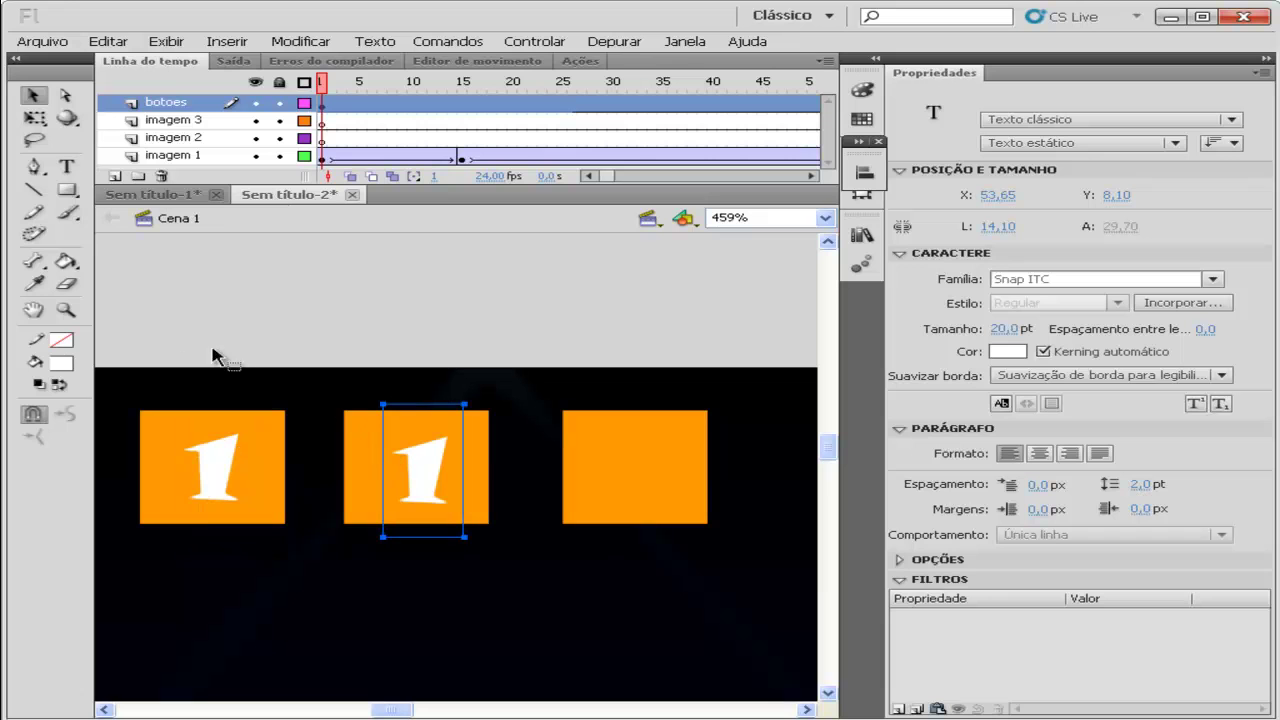
click(66, 167)
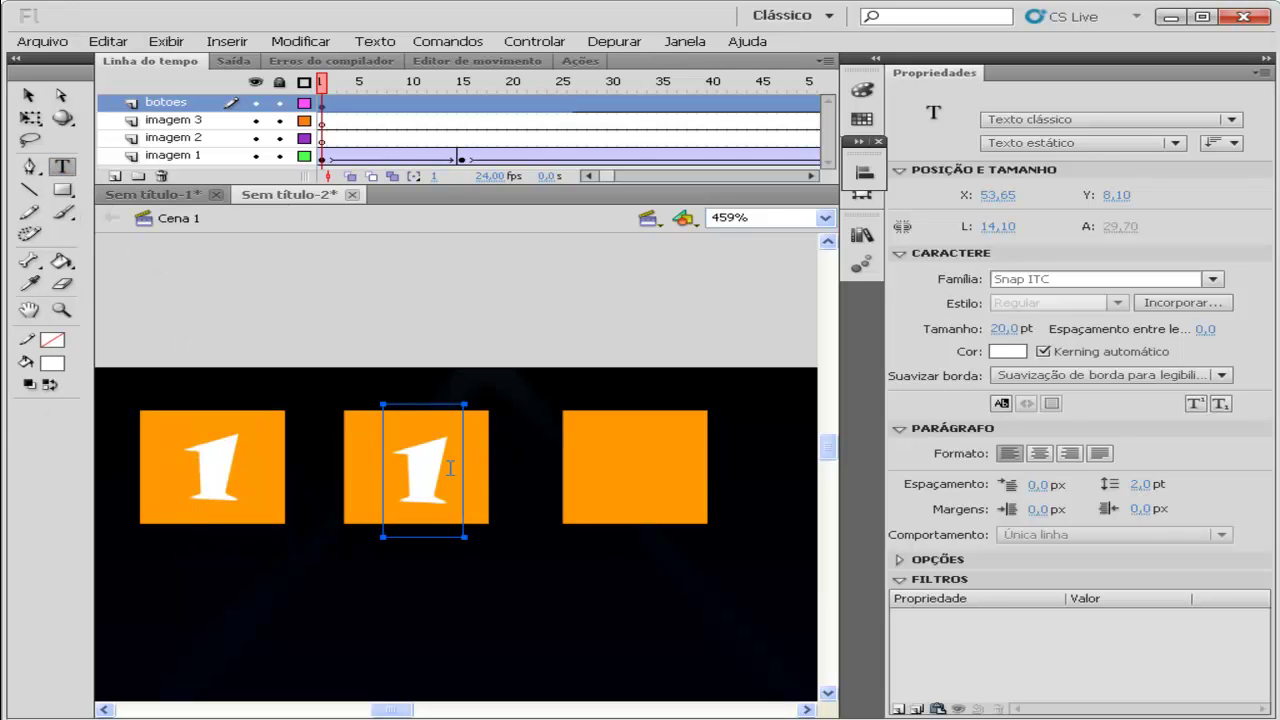
double_click(404, 467)
text(2)
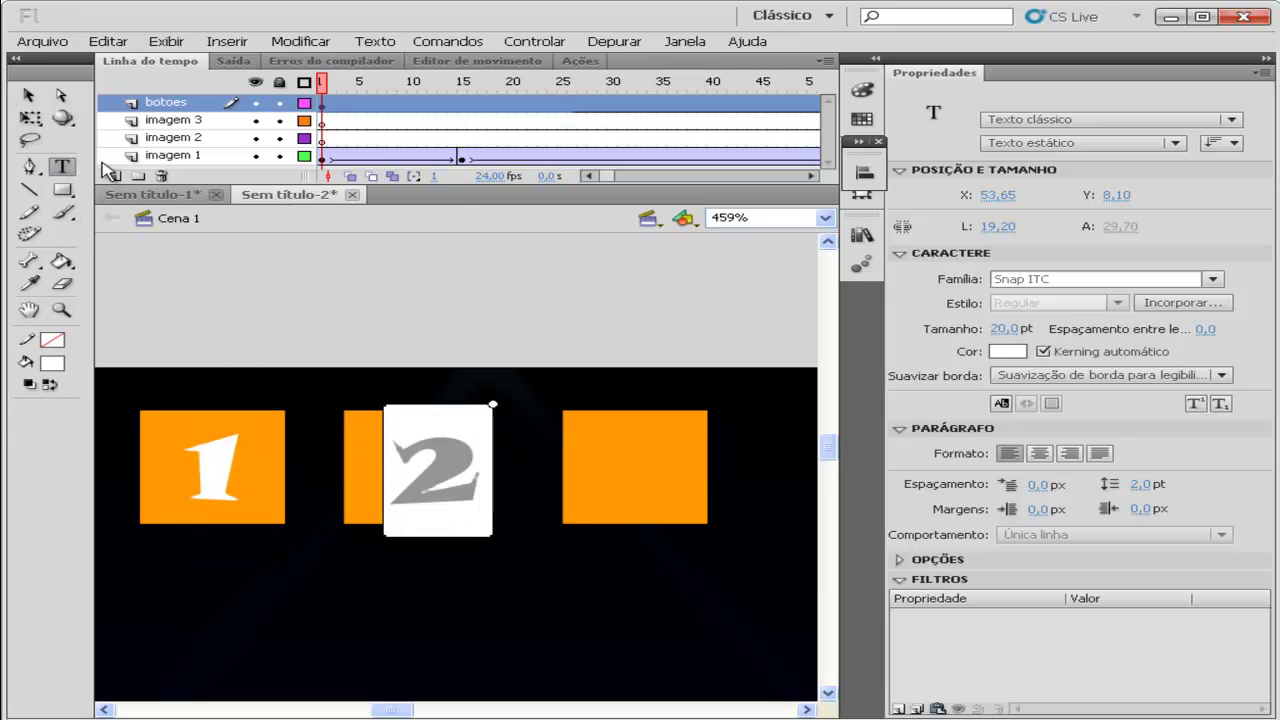
click(24, 95)
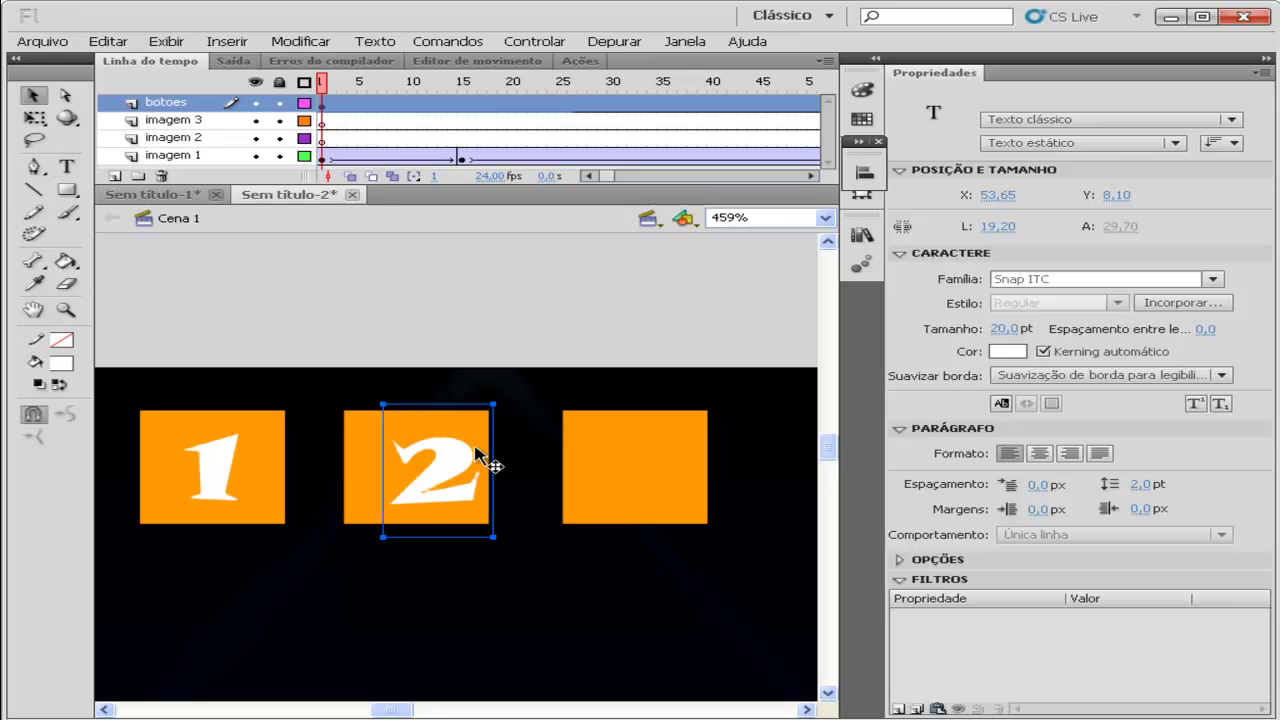
Copy the number 2 onto the third orange square and change the copy's text to 3
drag(450, 428, 620, 465)
click(66, 167)
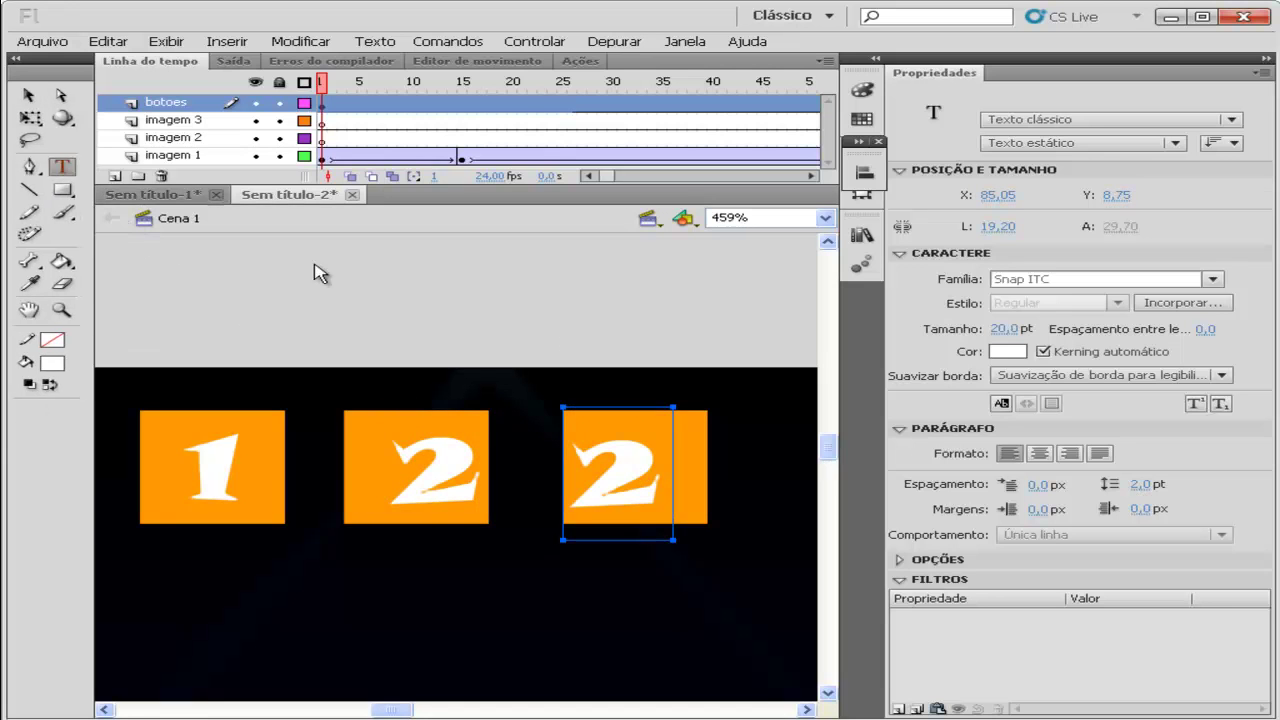
double_click(631, 447)
text(3)
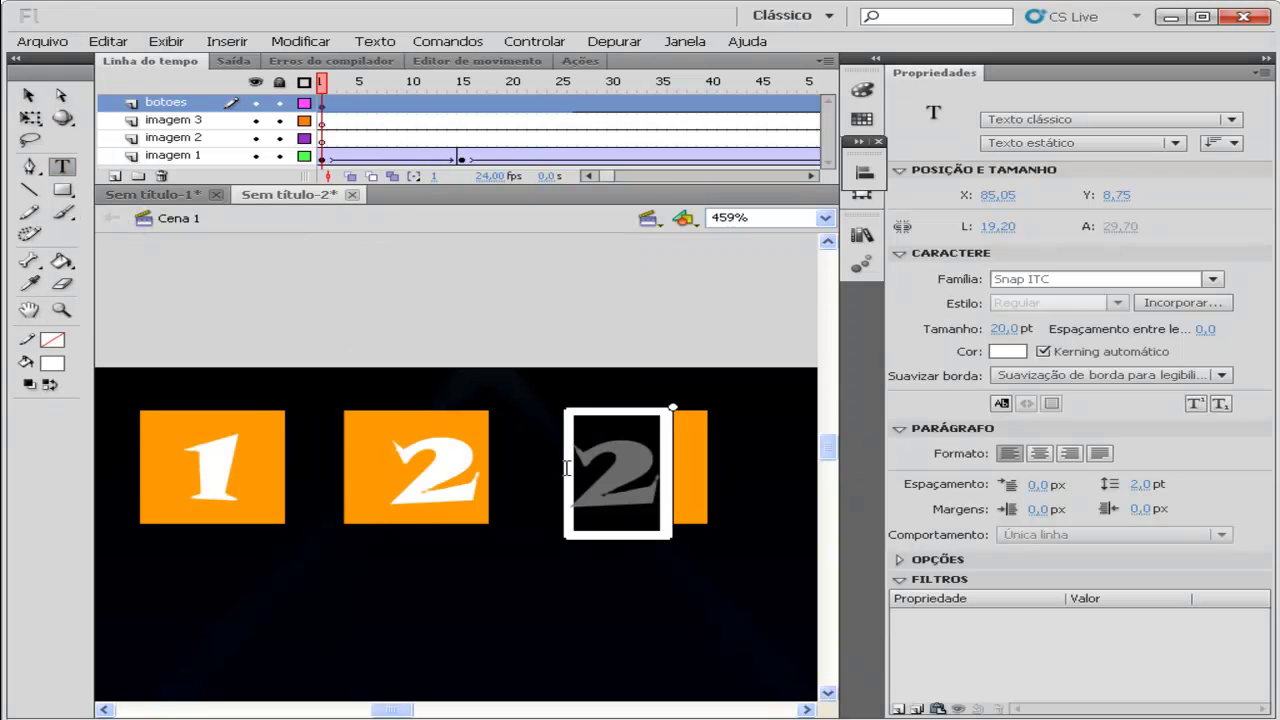
click(28, 95)
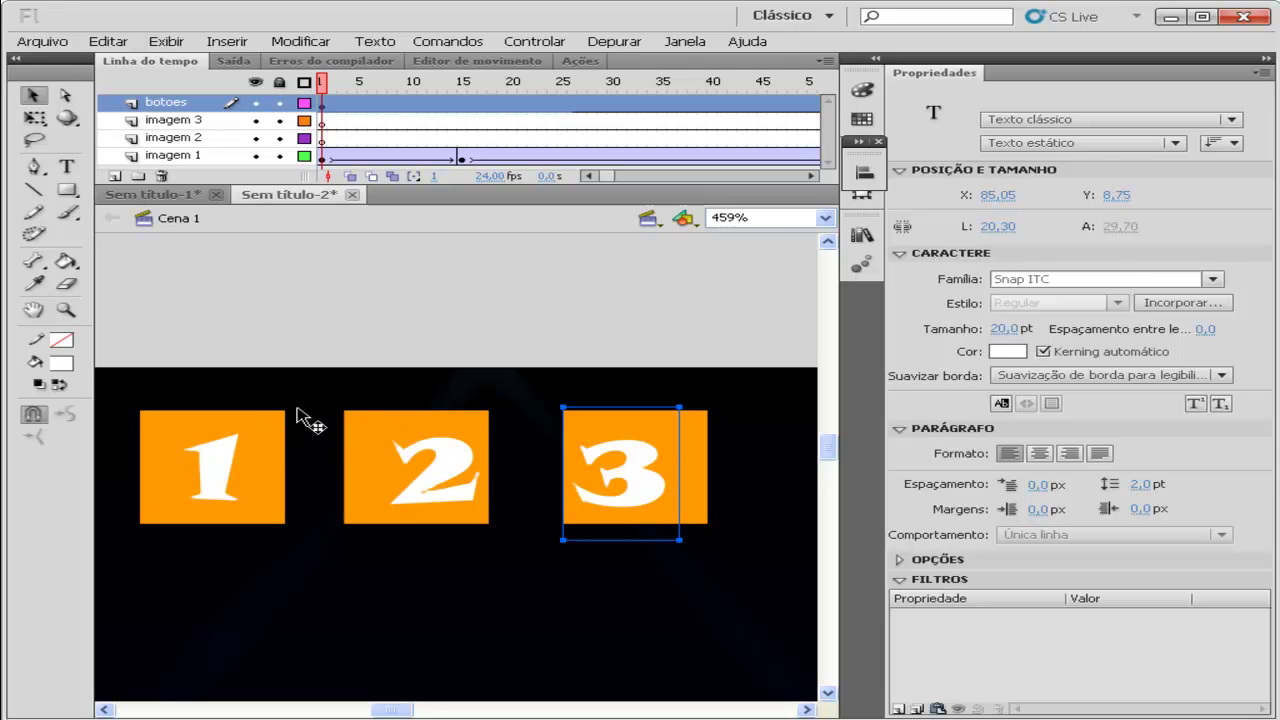
Lock the imagem 1, imagem 2 and imagem 3 layers so that only the botoes layer can be selected
drag(275, 297, 202, 525)
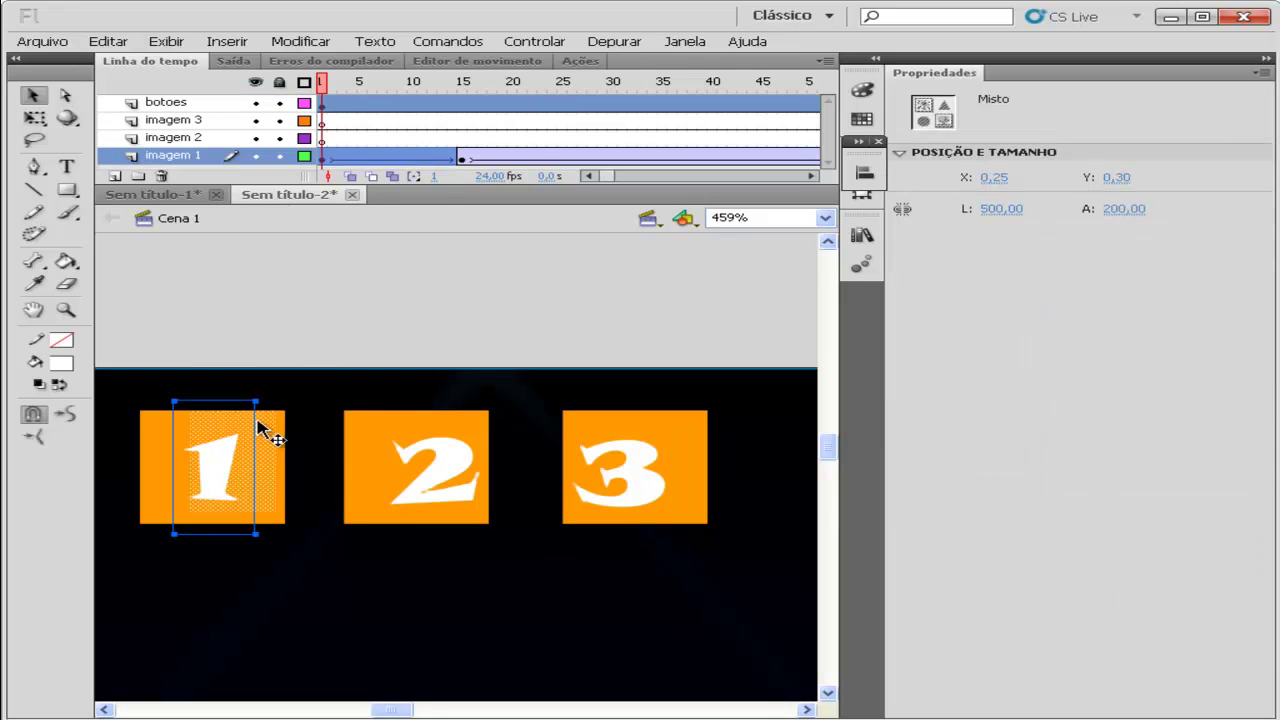
click(298, 313)
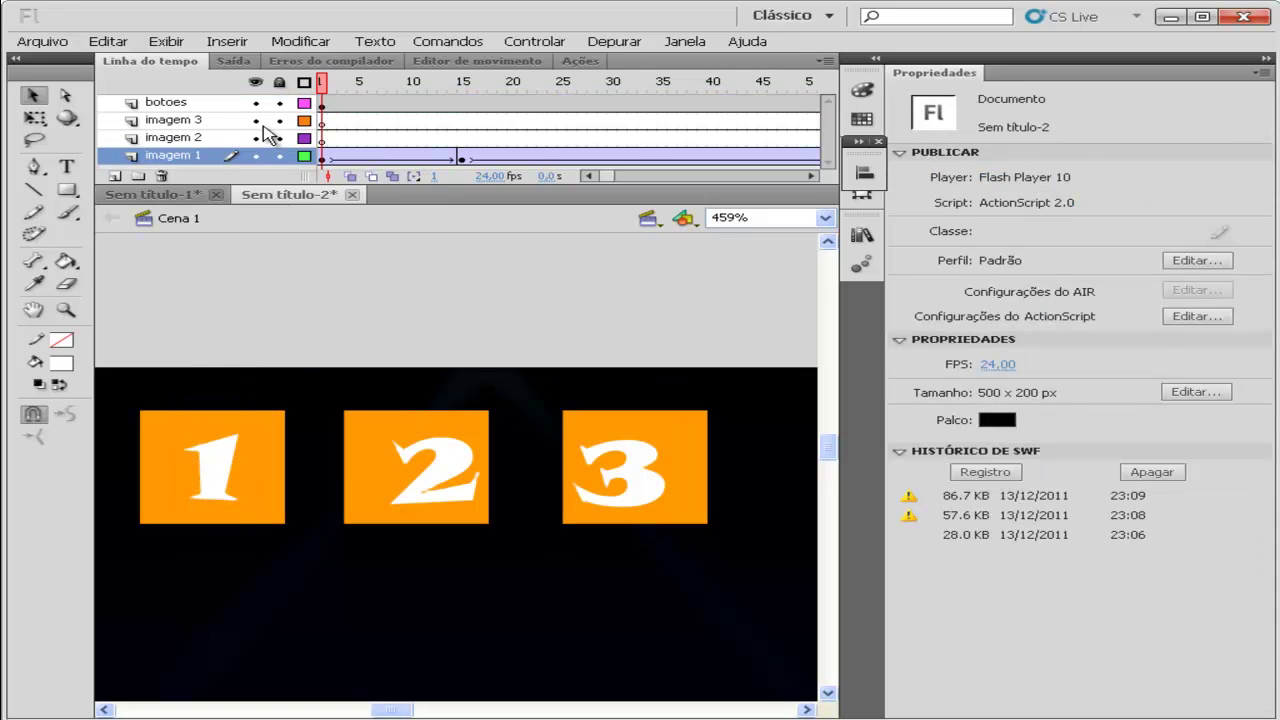
click(279, 155)
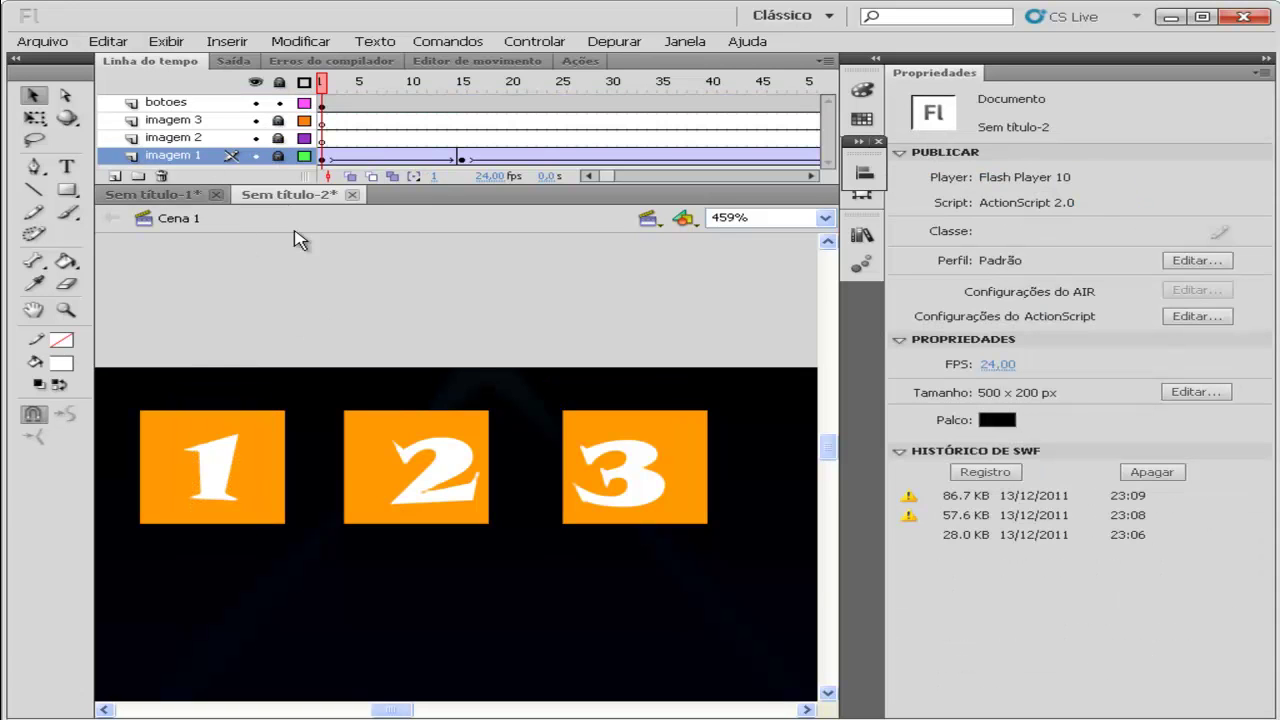
Align the number 1 and its orange square to each other by their horizontal and vertical centres
mouse_move(316, 334)
mouse_down()
mouse_move(284, 447)
mouse_move(121, 574)
mouse_up()
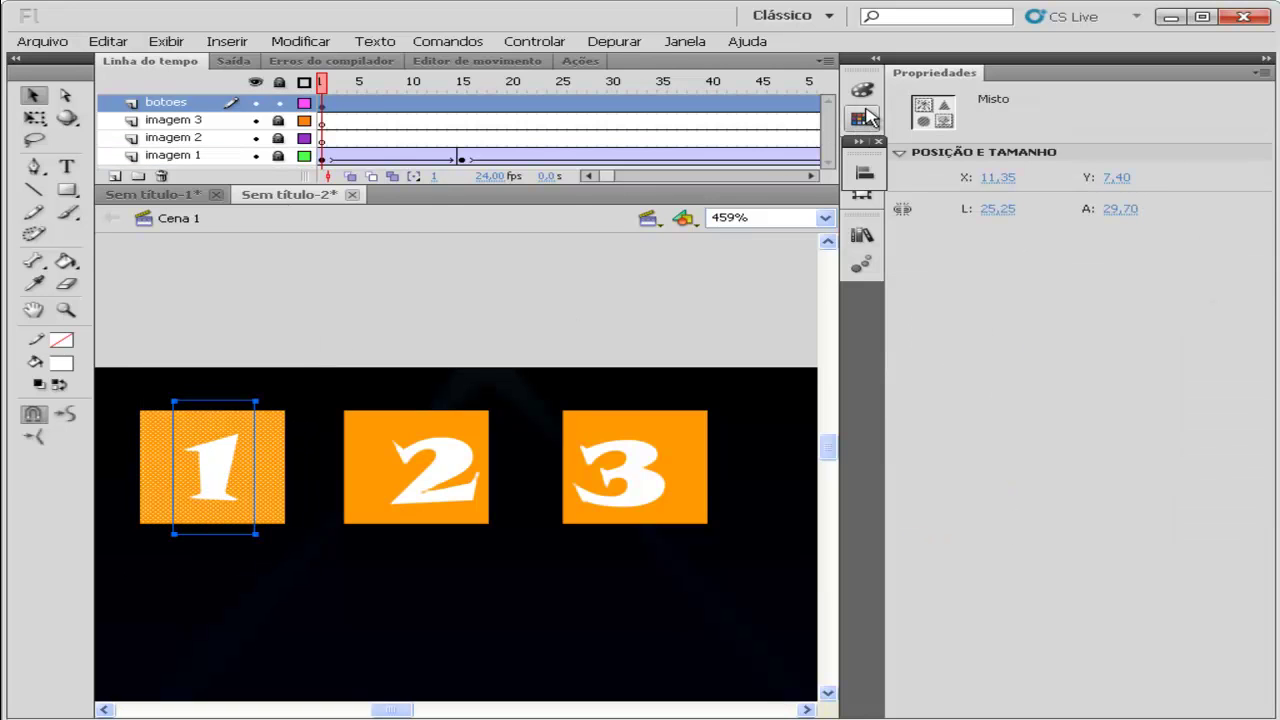
click(864, 172)
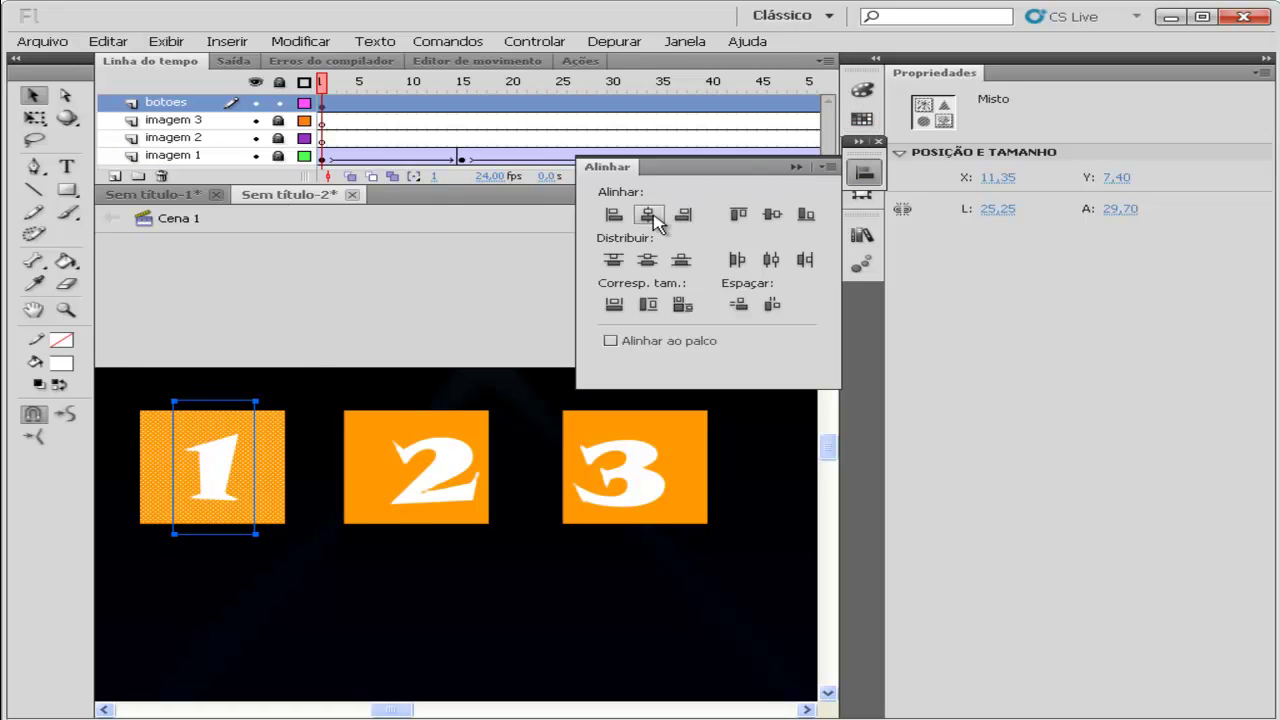
click(660, 214)
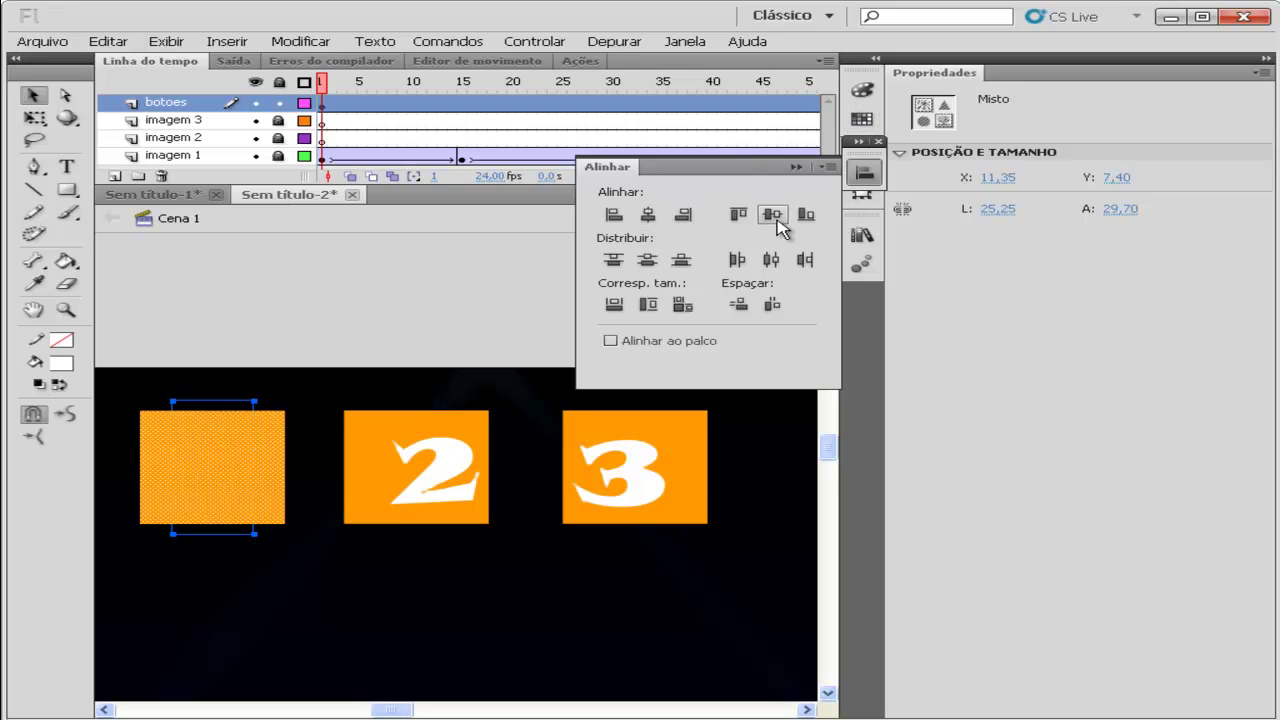
click(358, 324)
Centre the number 2 and the second orange square on each other horizontally and vertically
drag(320, 333, 515, 550)
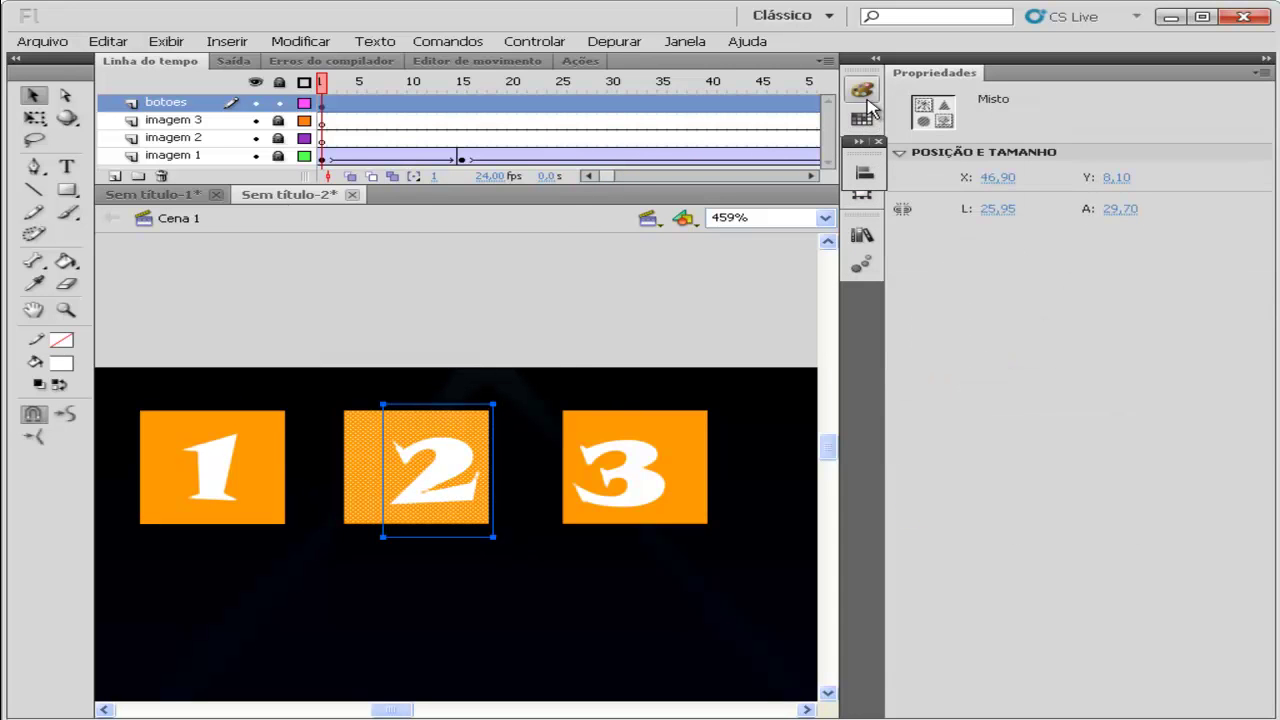
click(862, 172)
click(648, 214)
click(772, 214)
click(557, 349)
Align the number 3 with the third orange square so that it sits centred on it both ways
drag(566, 349, 681, 600)
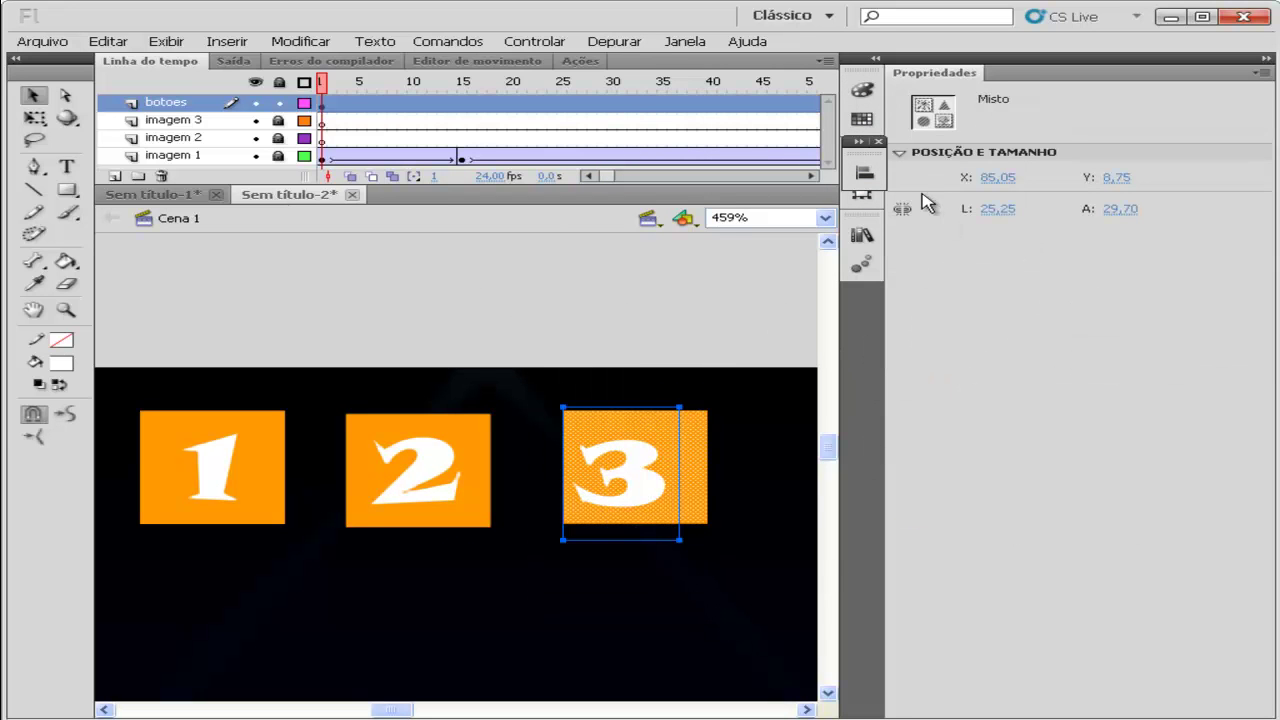
click(858, 180)
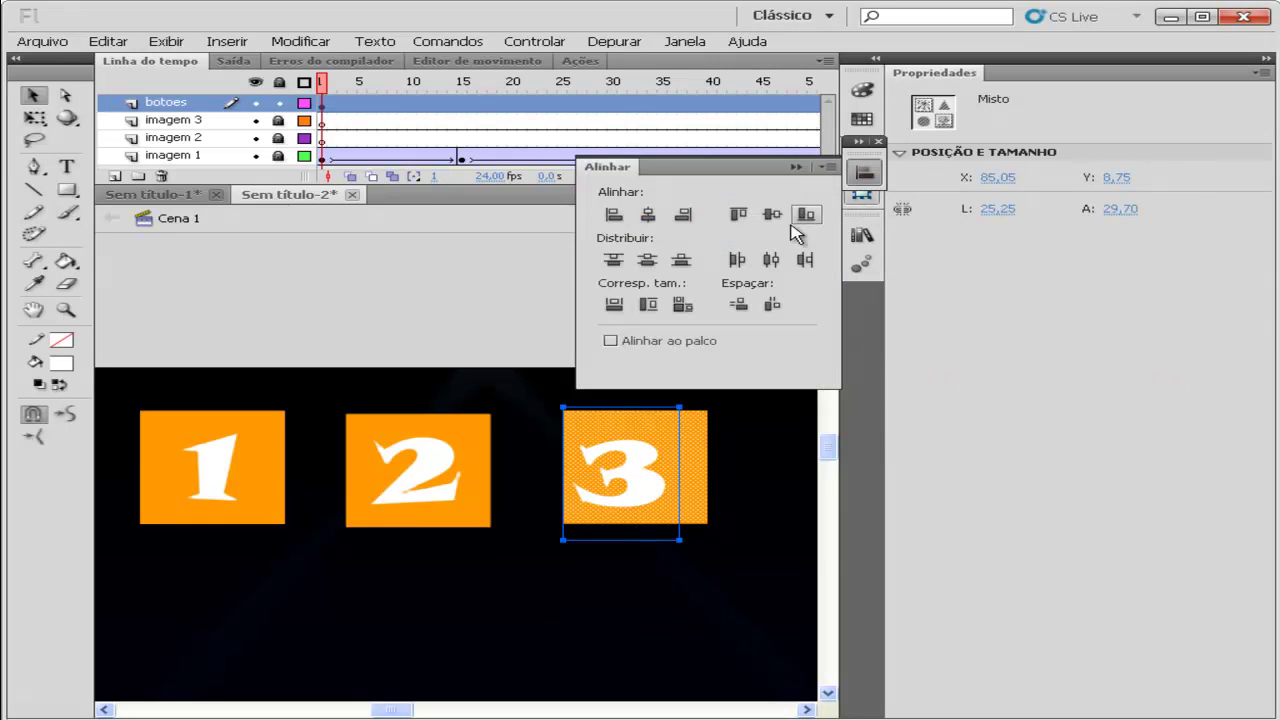
click(683, 214)
click(771, 214)
click(440, 295)
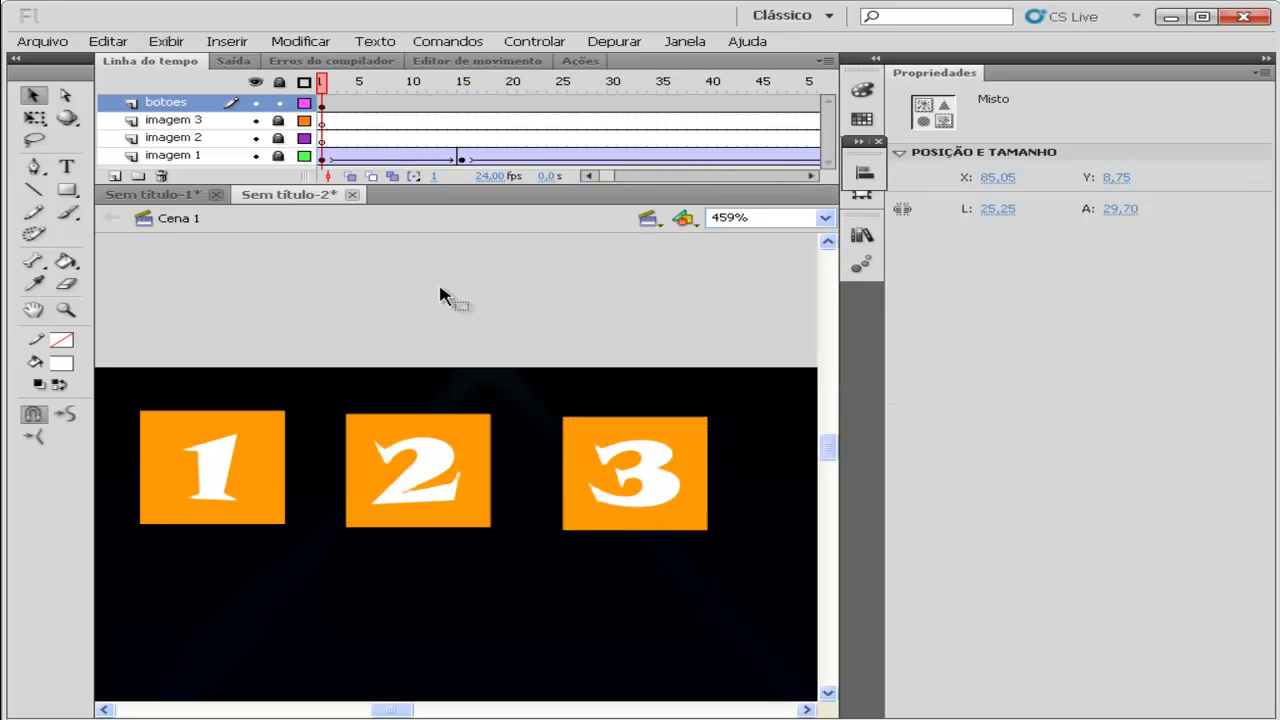
Try to distribute all the ungrouped squares and numbers evenly by their horizontal centres
drag(775, 388, 136, 612)
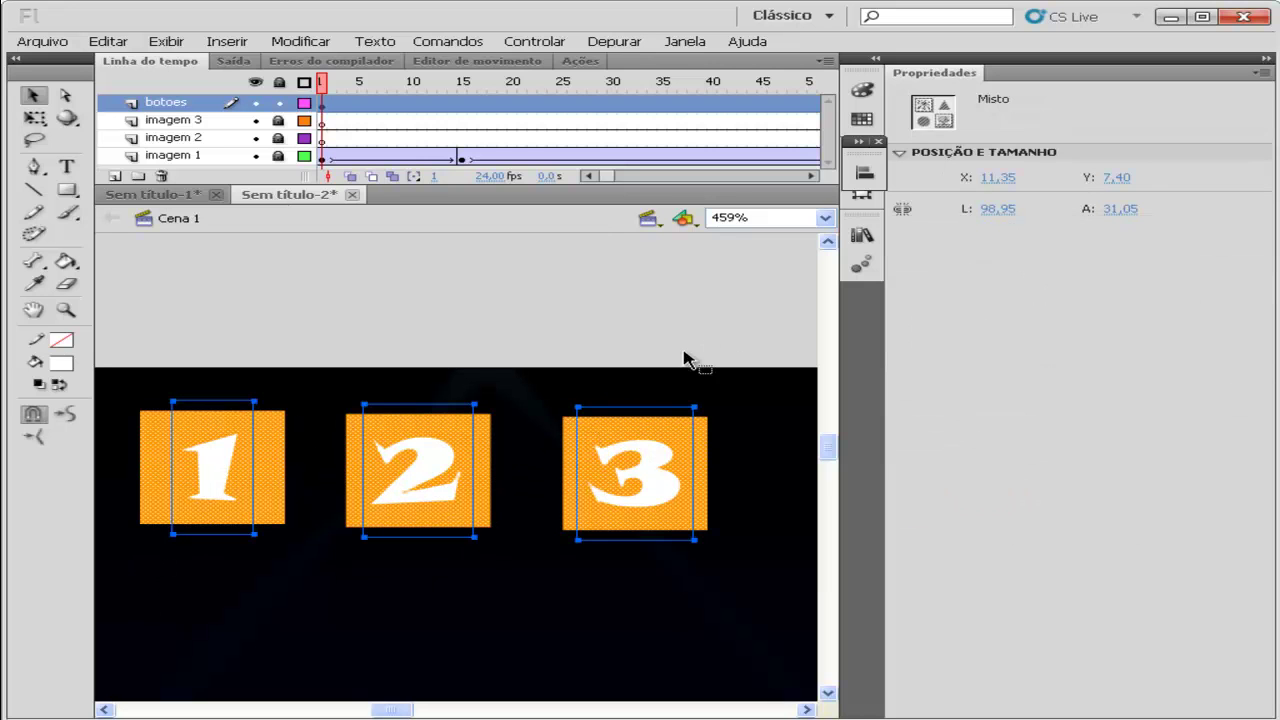
click(864, 175)
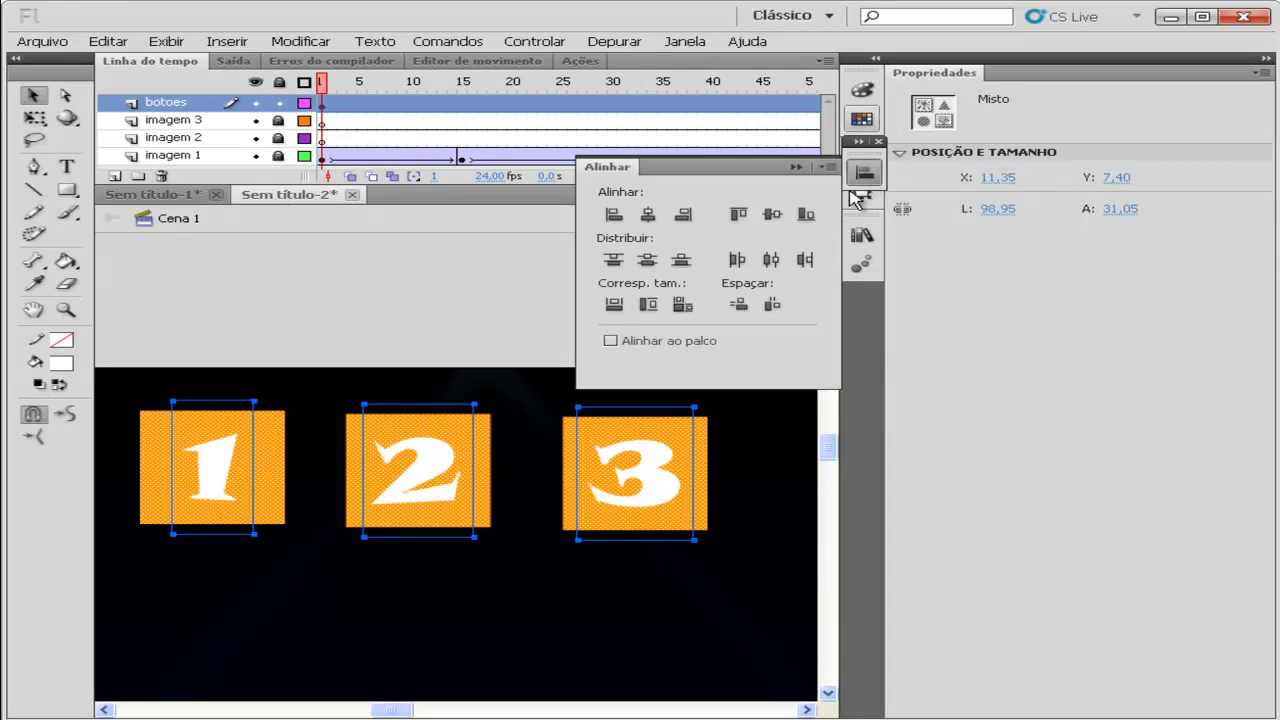
click(771, 260)
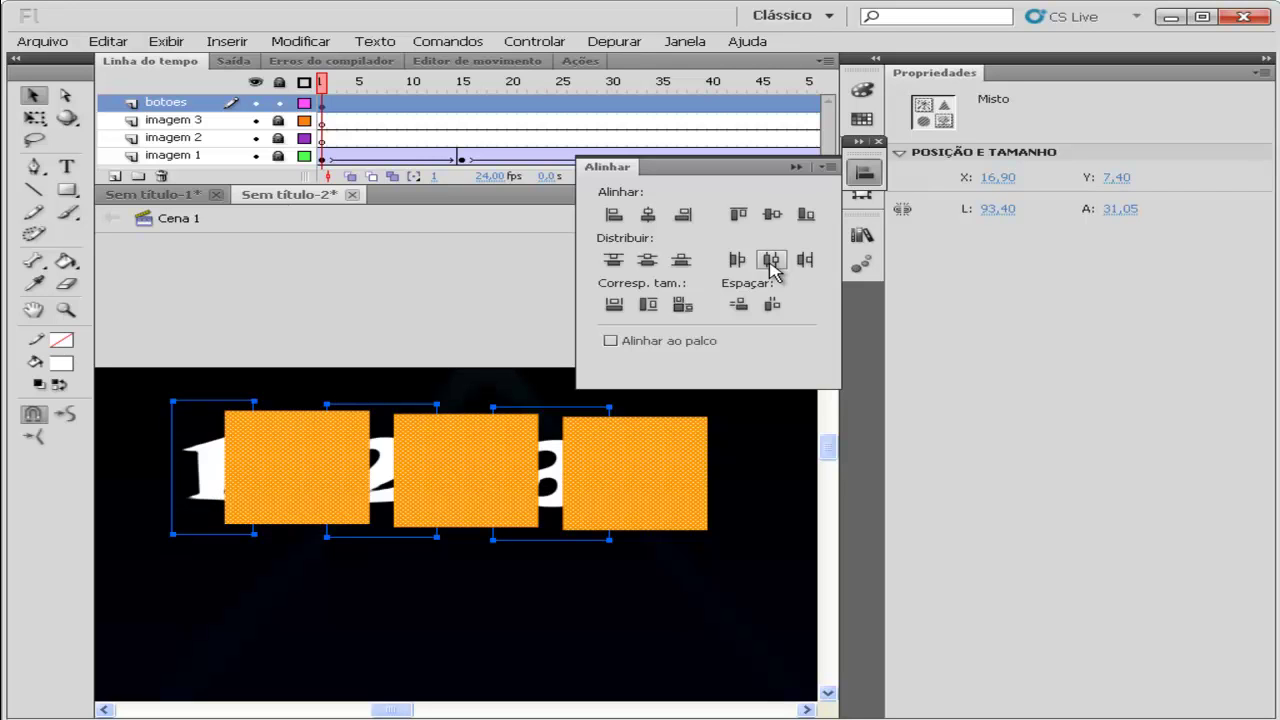
click(771, 262)
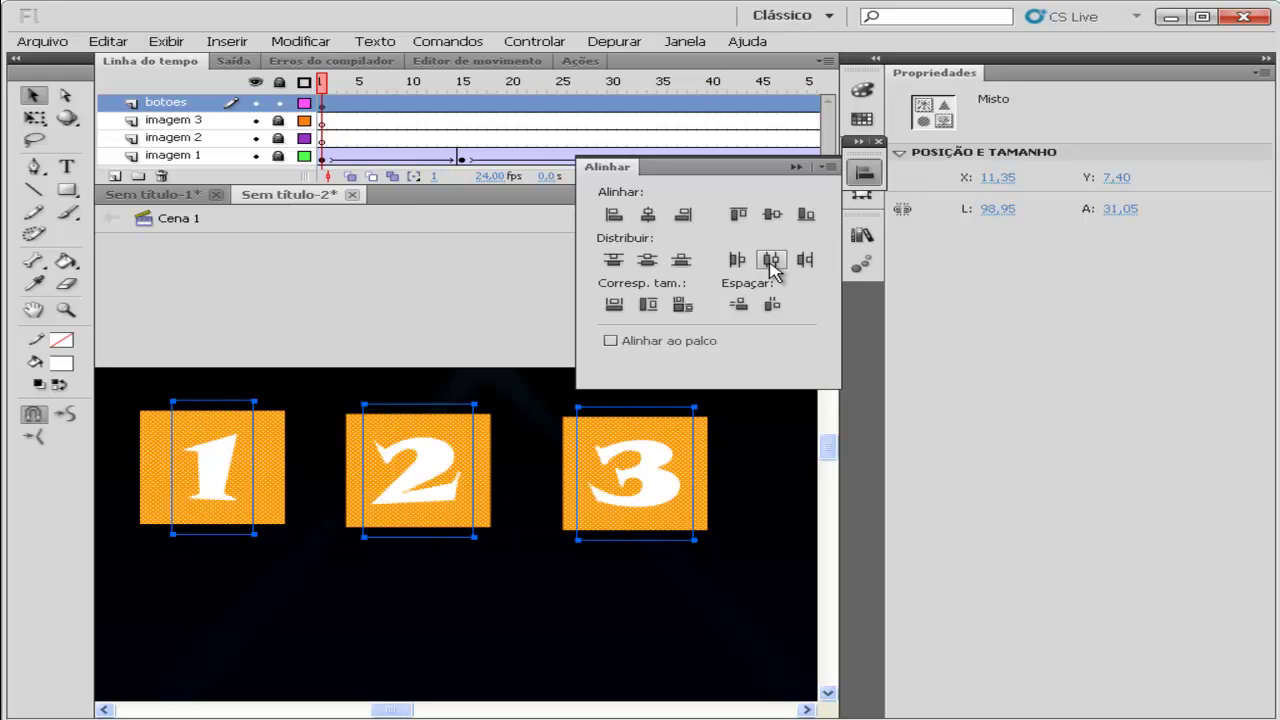
click(103, 445)
Group each orange square with its number, making three separate groups for 1, 2 and 3
drag(343, 320, 118, 620)
key(ctrl+g)
drag(519, 320, 334, 565)
key(ctrl+g)
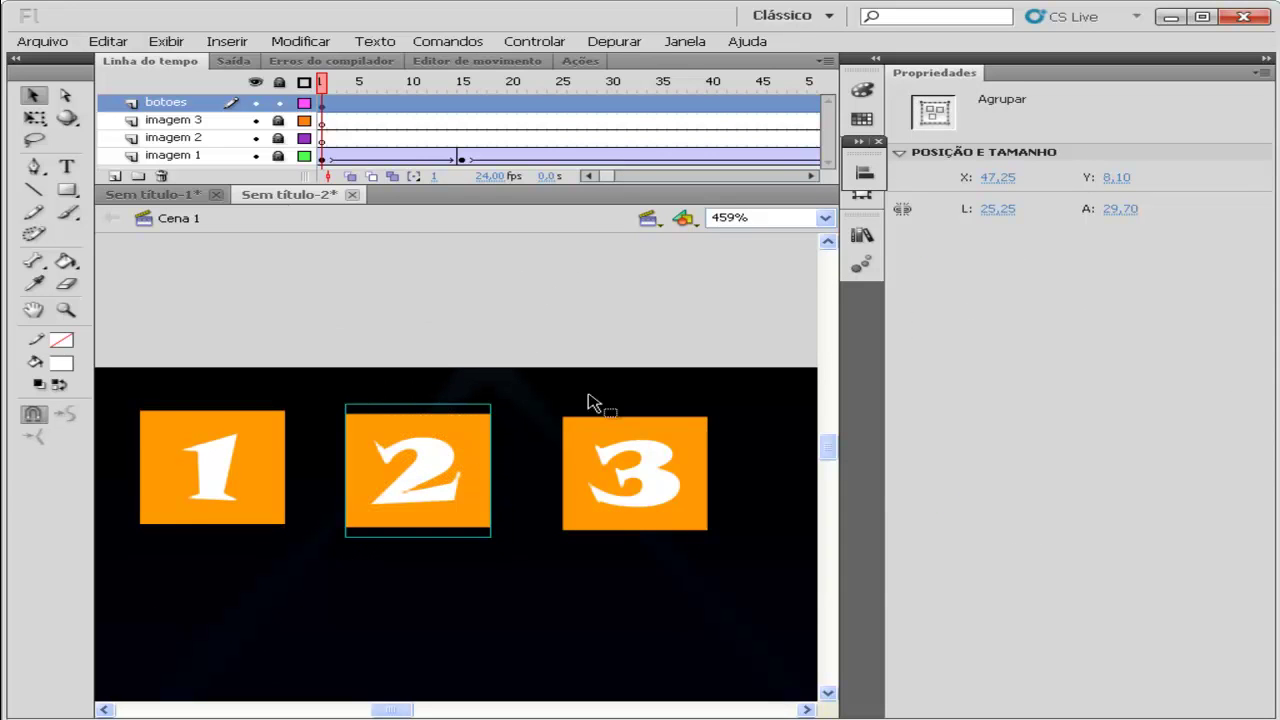
drag(748, 337, 538, 562)
key(ctrl+g)
Align the three button groups by their vertical centres and distribute them evenly by their horizontal centres
drag(729, 329, 118, 592)
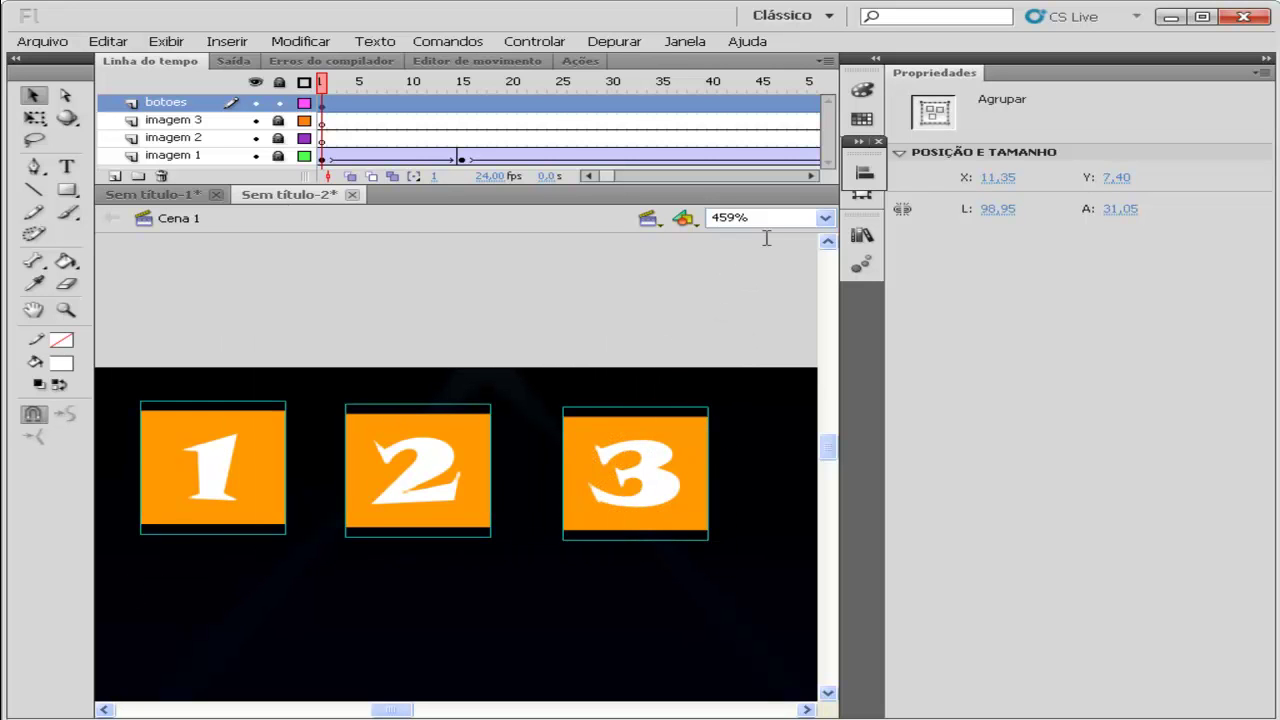
click(862, 174)
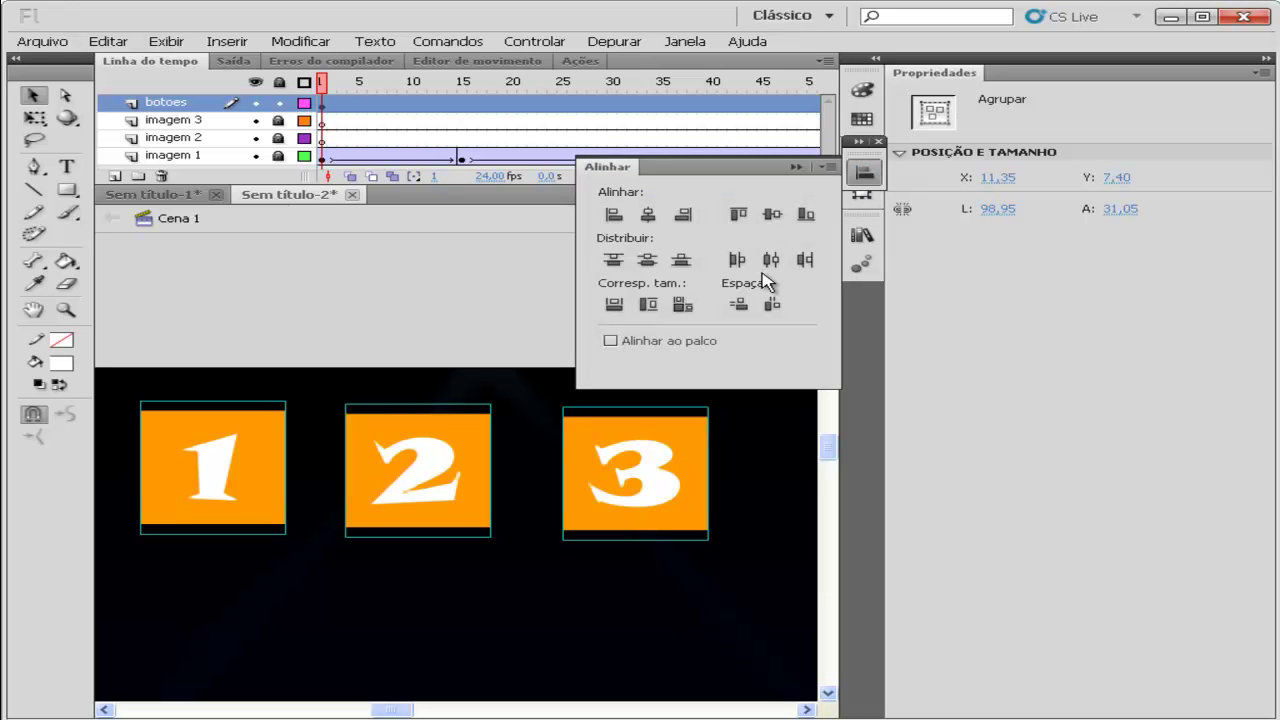
click(772, 214)
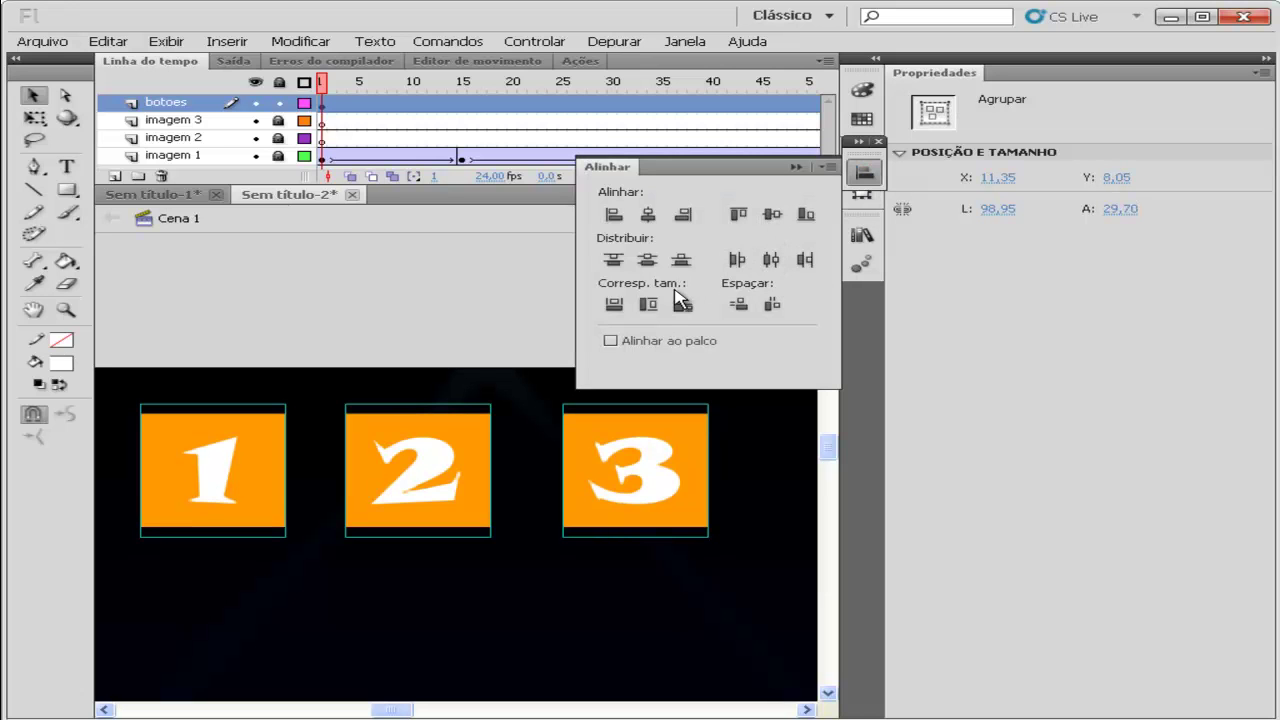
click(771, 260)
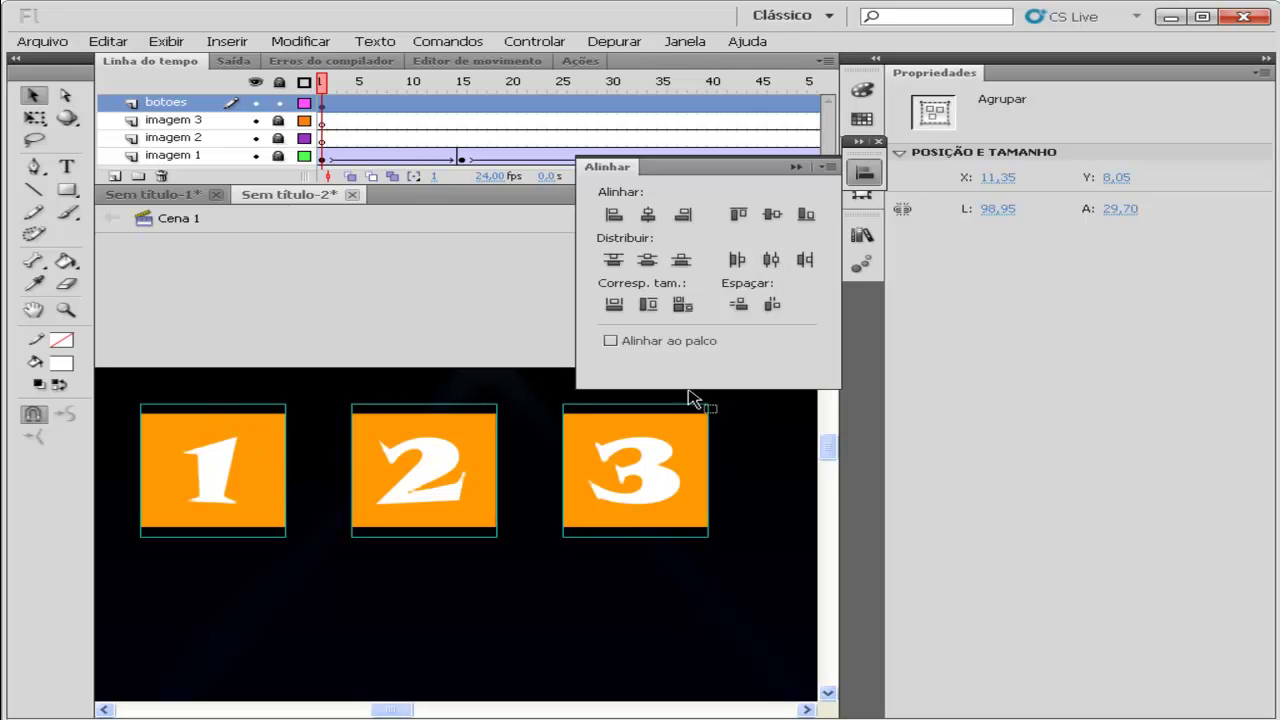
click(366, 314)
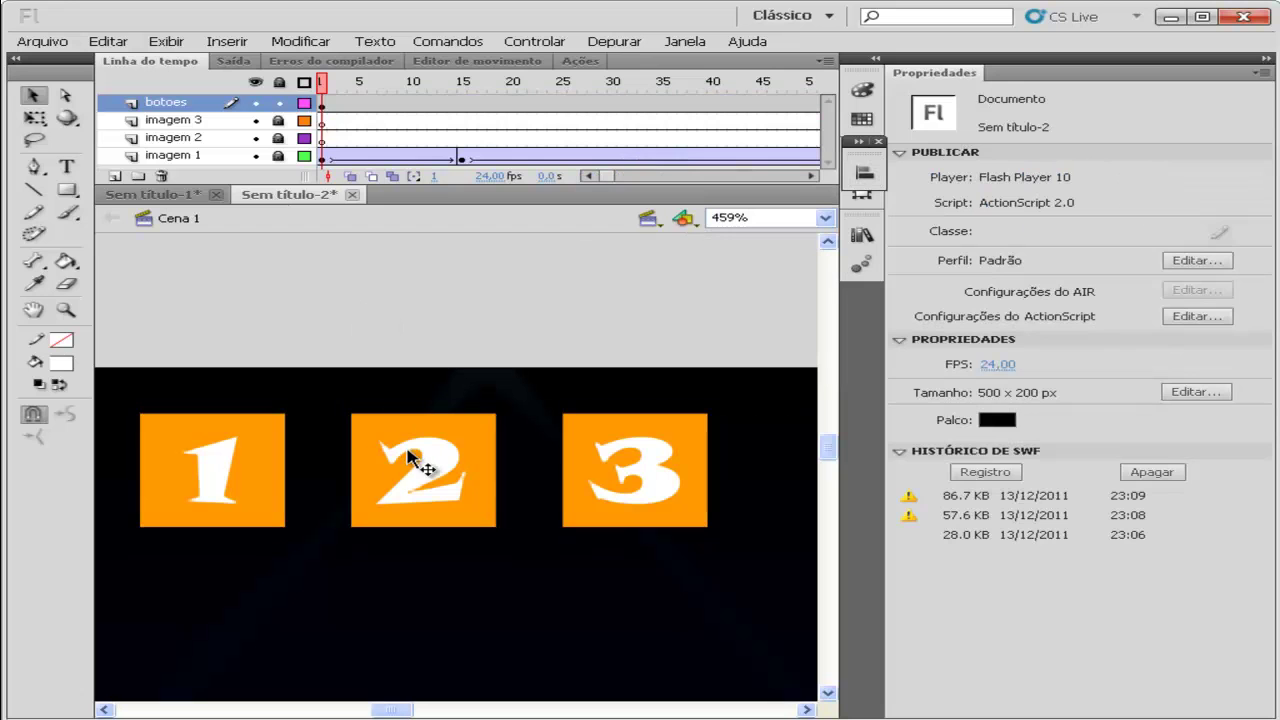
Convert the number 1 group into a symbol of type Botão, keeping the suggested name Símbolo 4
click(256, 458)
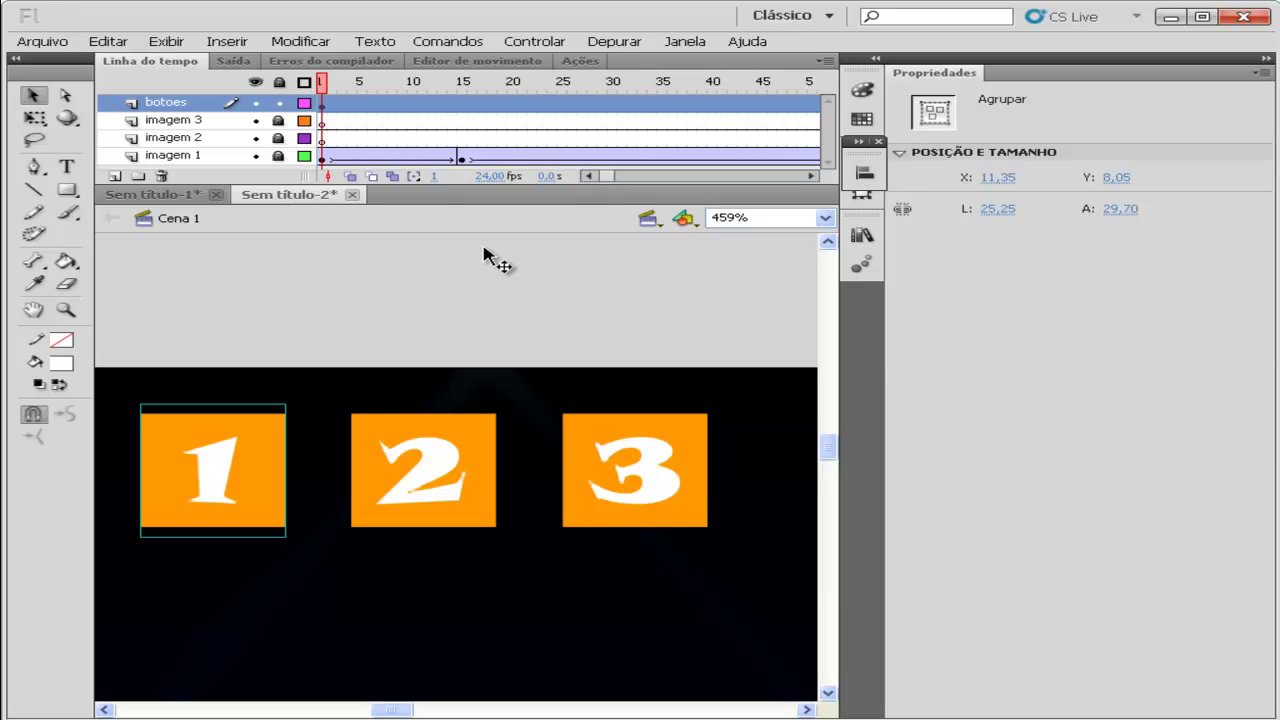
key(F8)
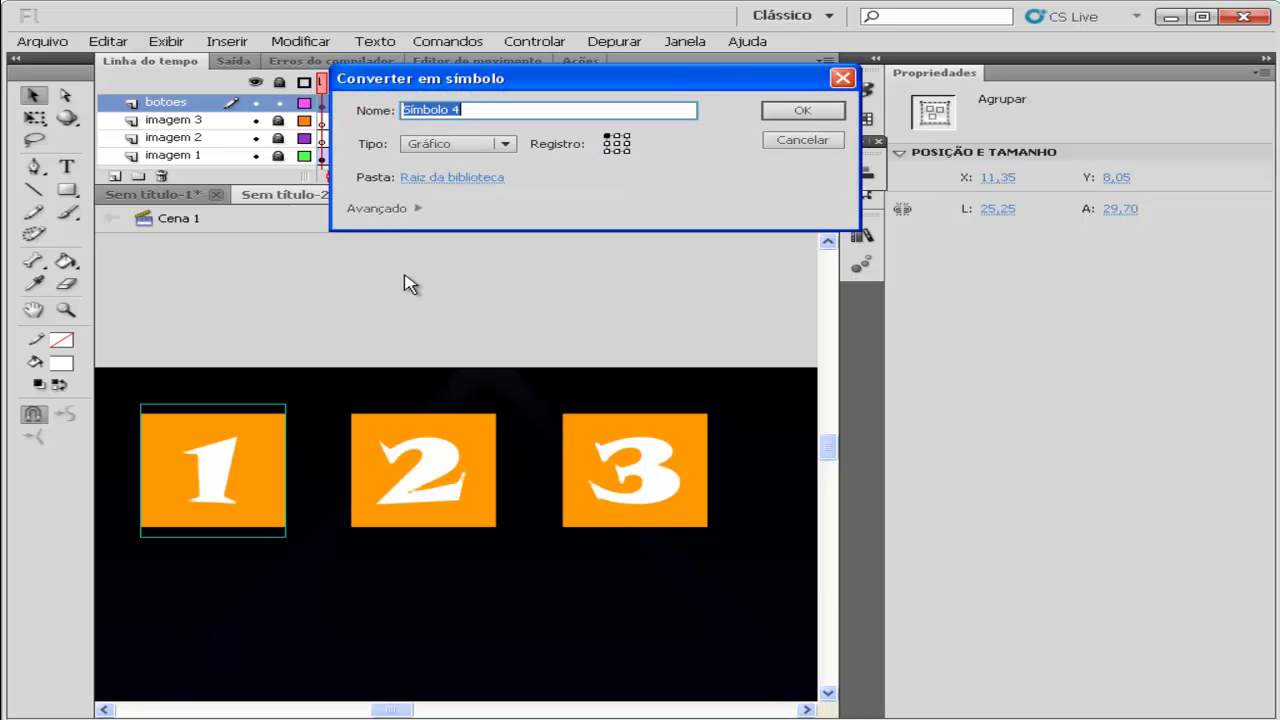
click(506, 145)
click(470, 184)
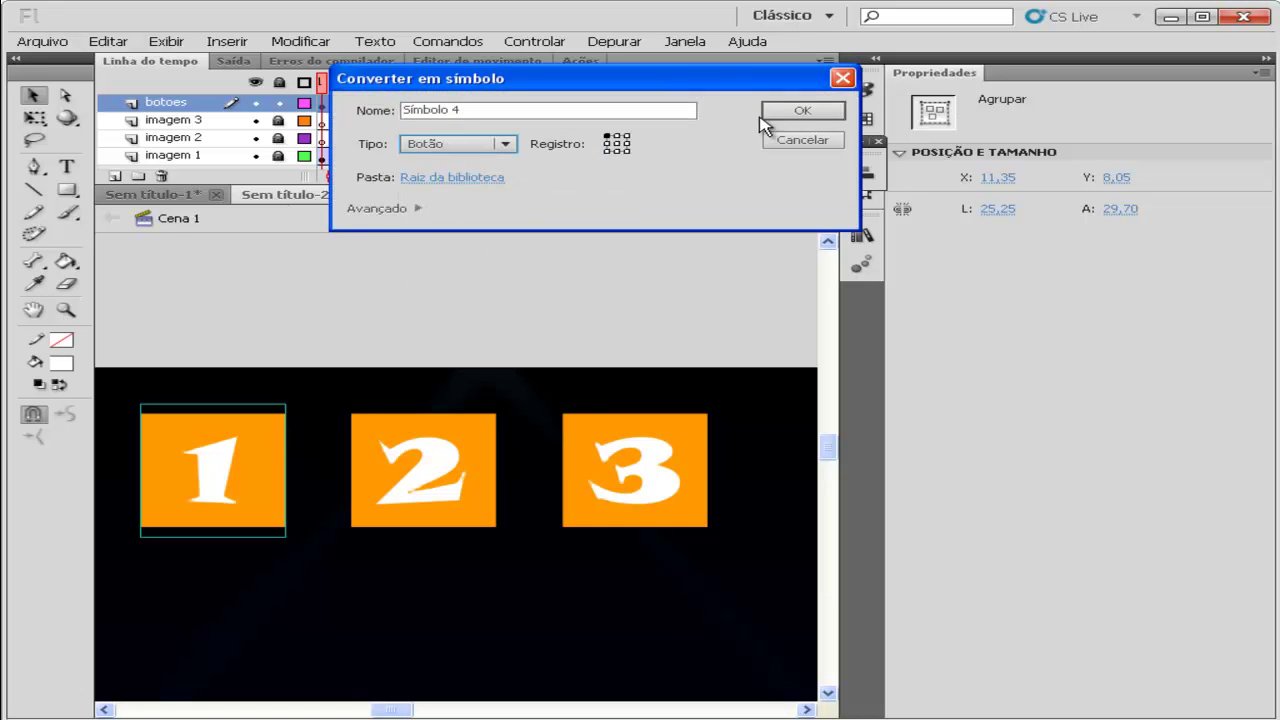
key(Return)
Convert the number 2 group and the number 3 group into separate Botão symbols with their suggested names
click(425, 465)
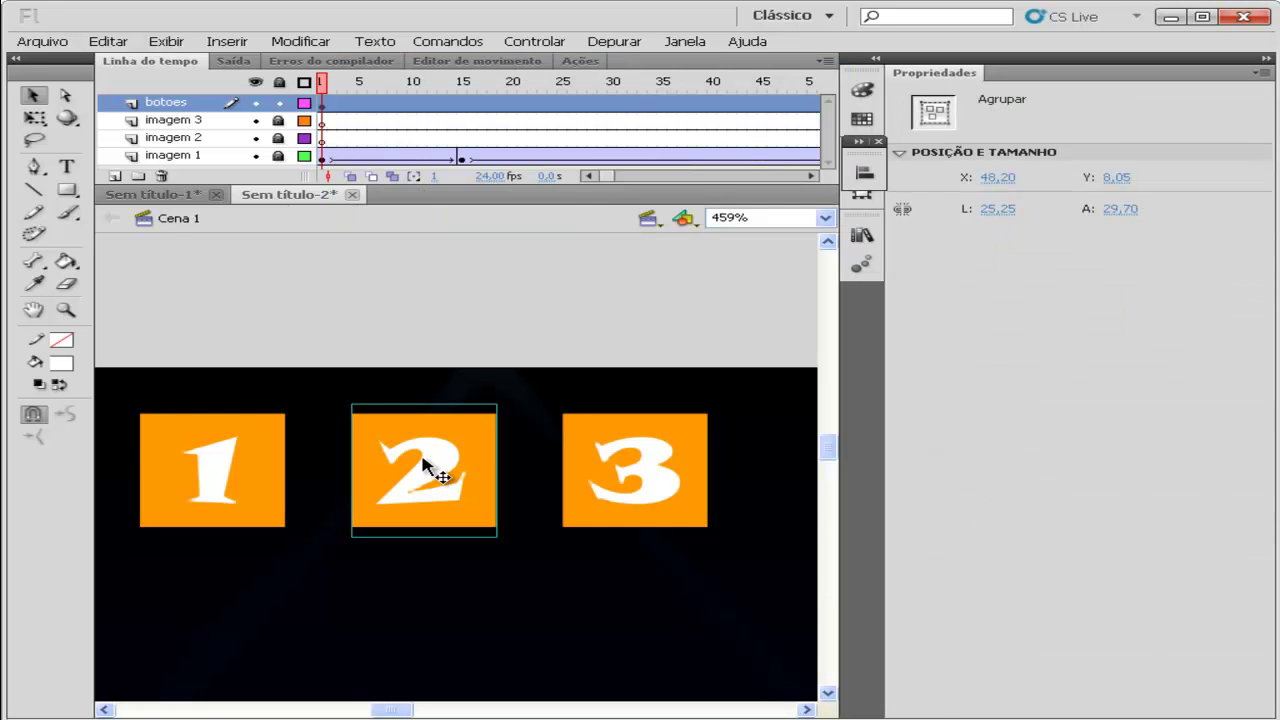
key(F8)
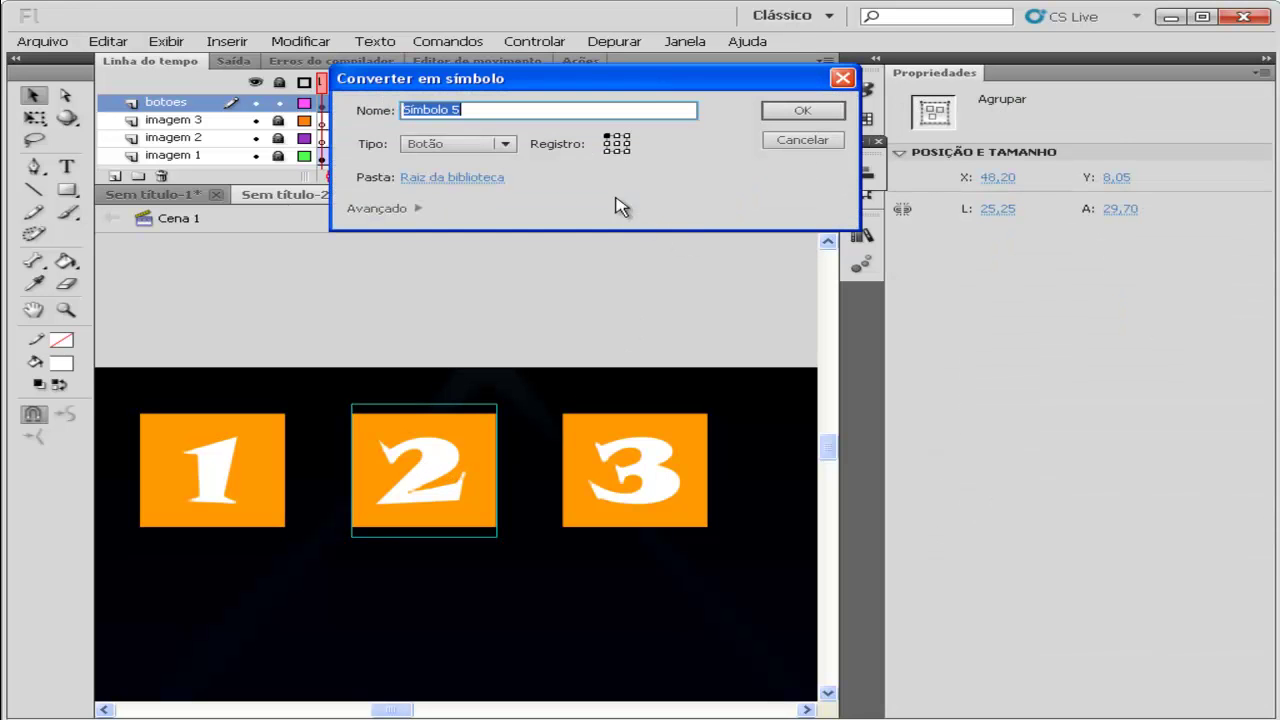
click(812, 114)
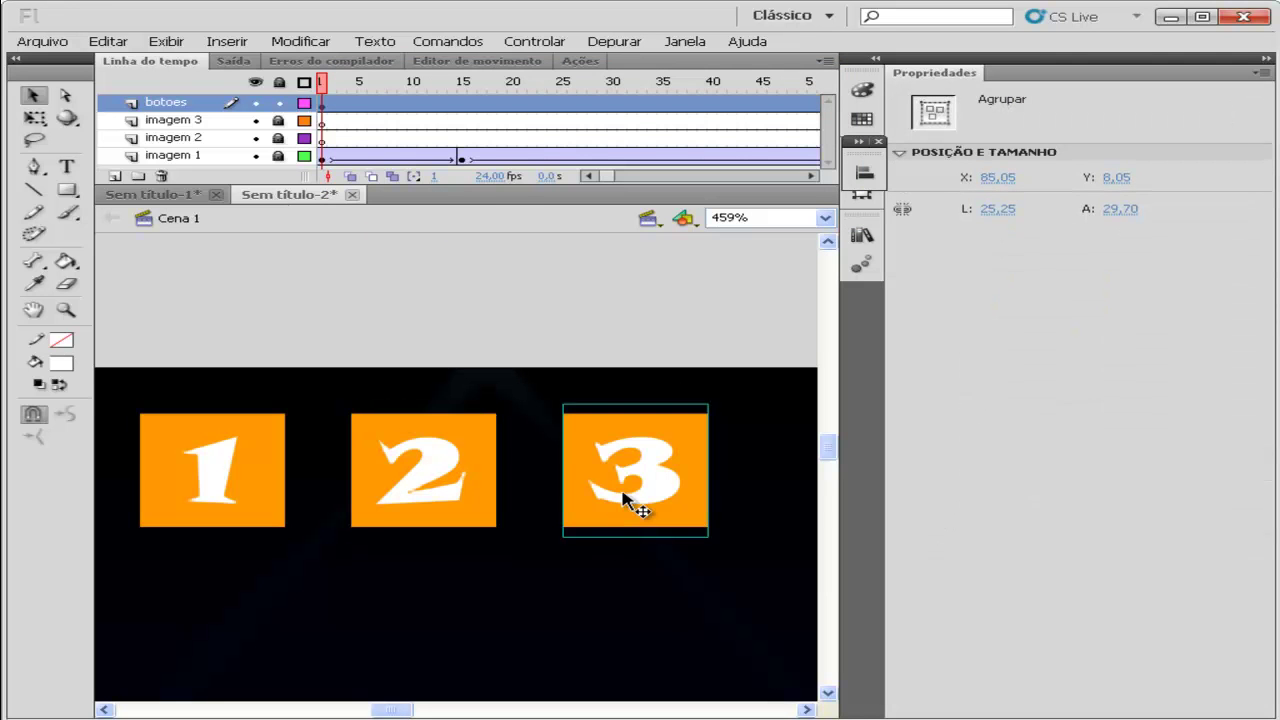
click(640, 509)
key(F8)
click(803, 113)
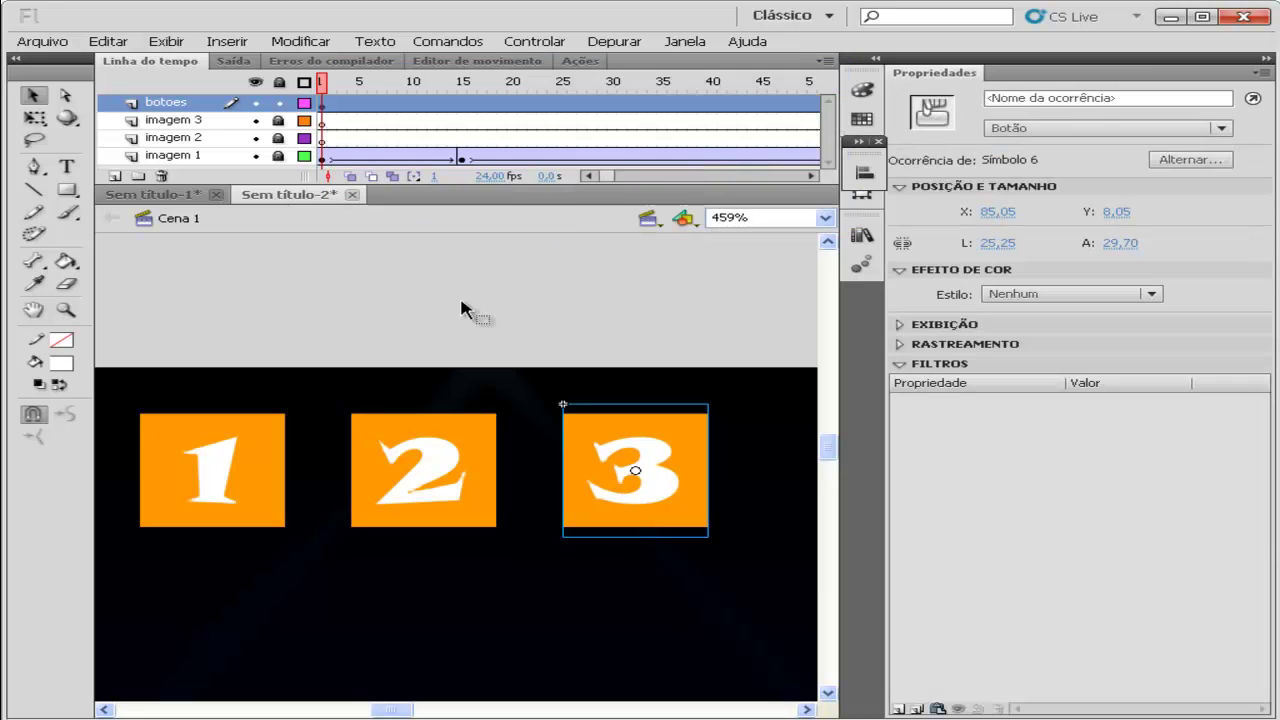
Add an on (press) event handler to the actions of button 1
click(182, 445)
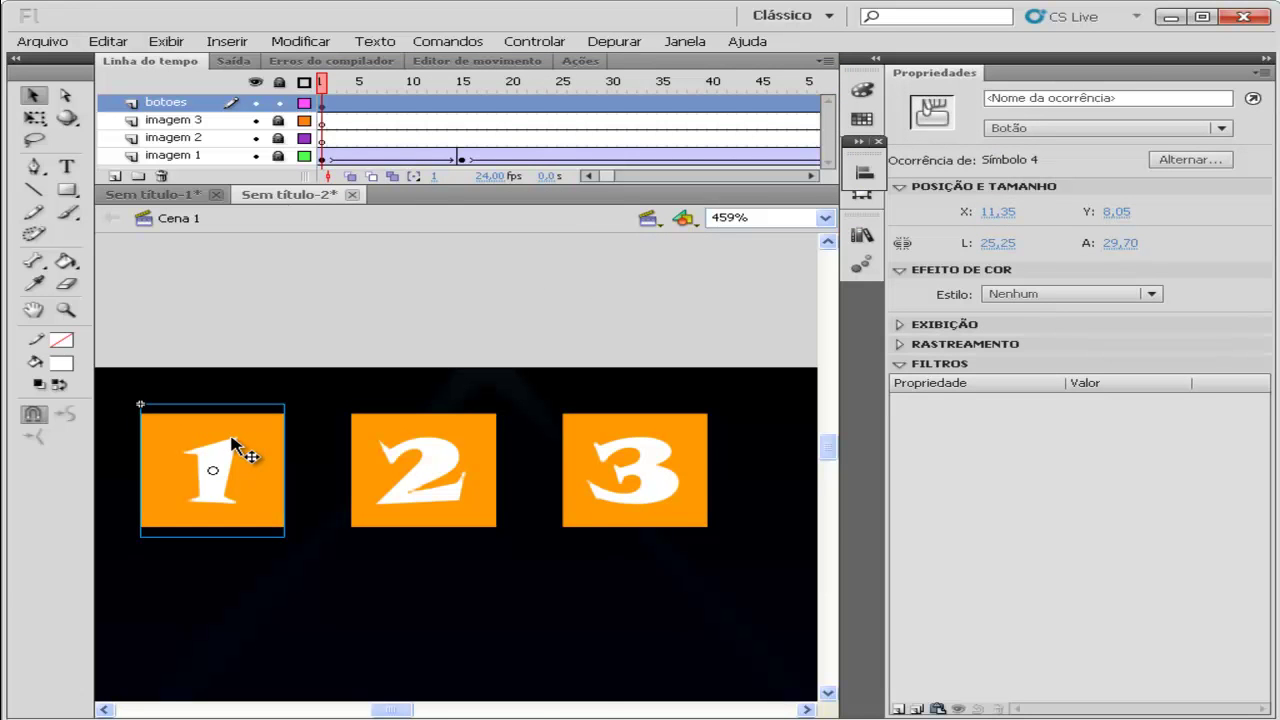
key(ctrl+minus)
key(ctrl+minus)
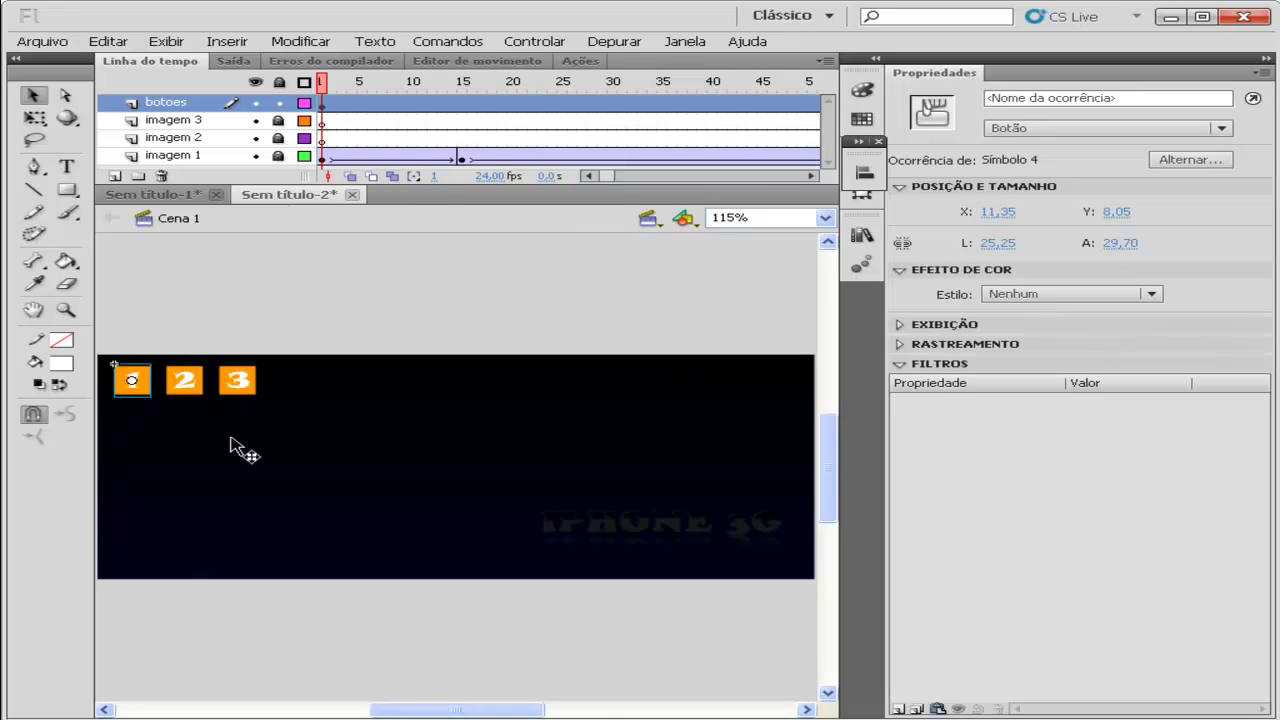
right_click(139, 393)
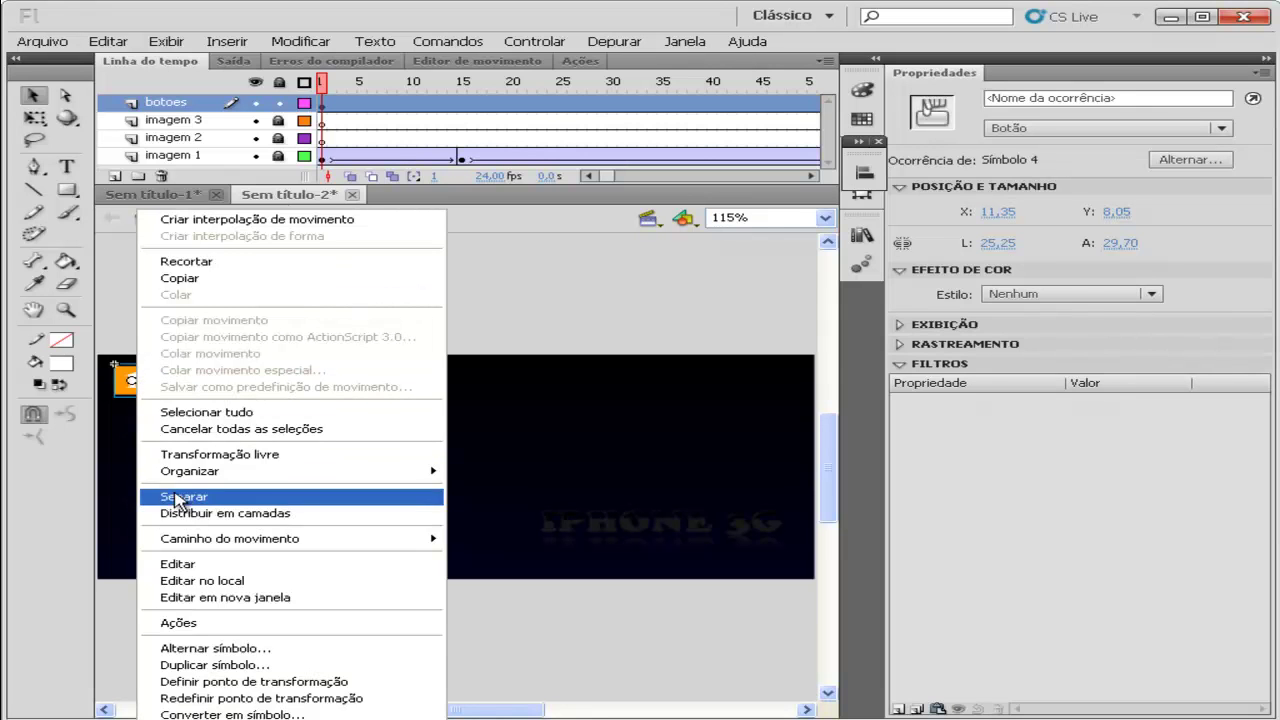
click(188, 623)
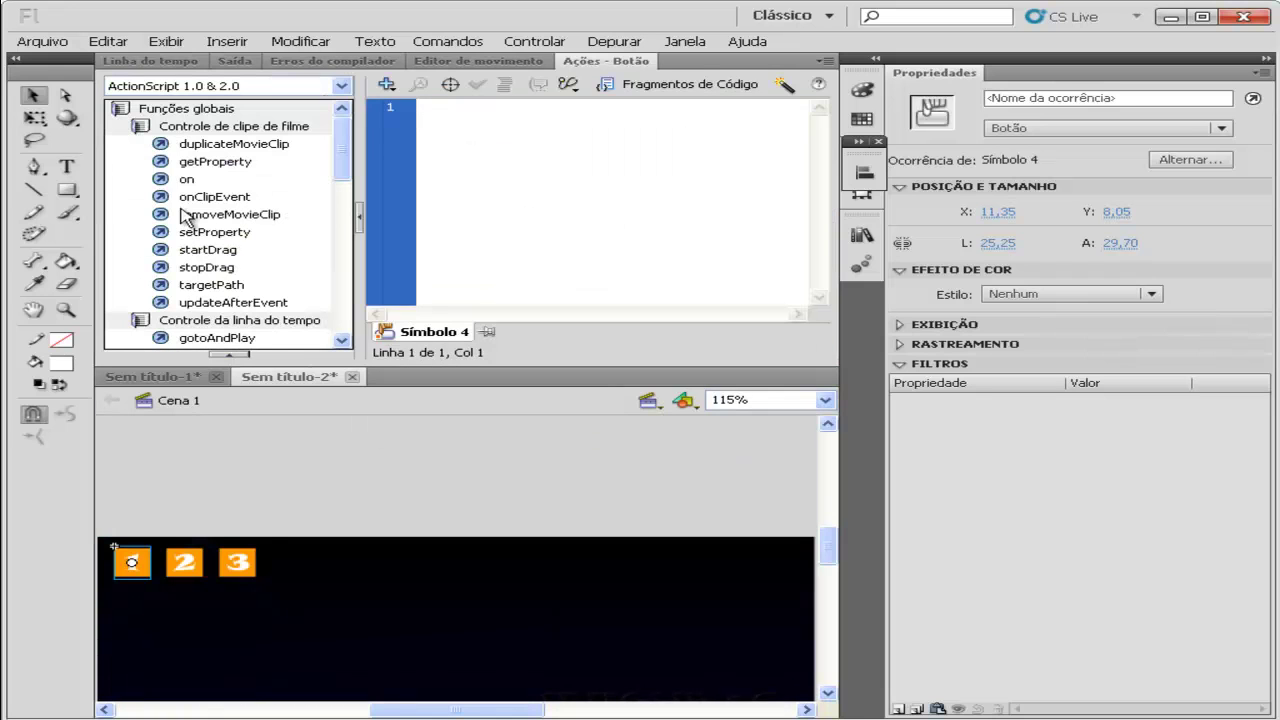
double_click(186, 180)
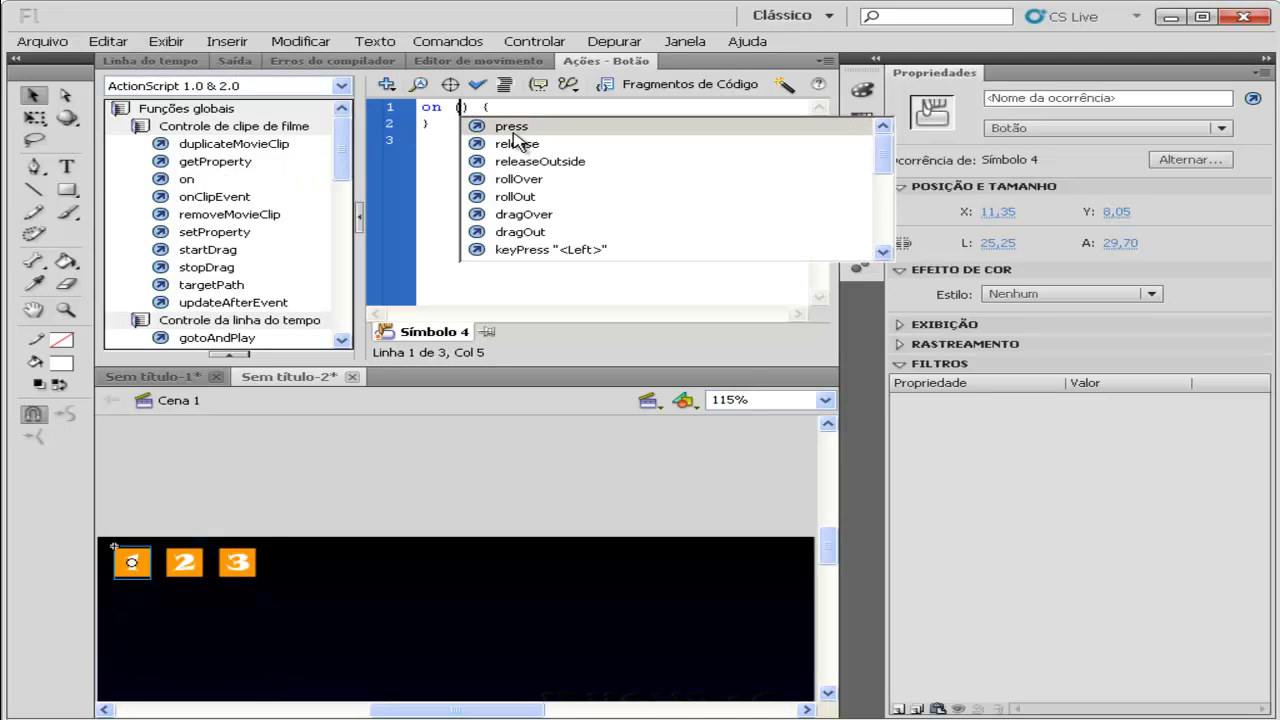
double_click(512, 127)
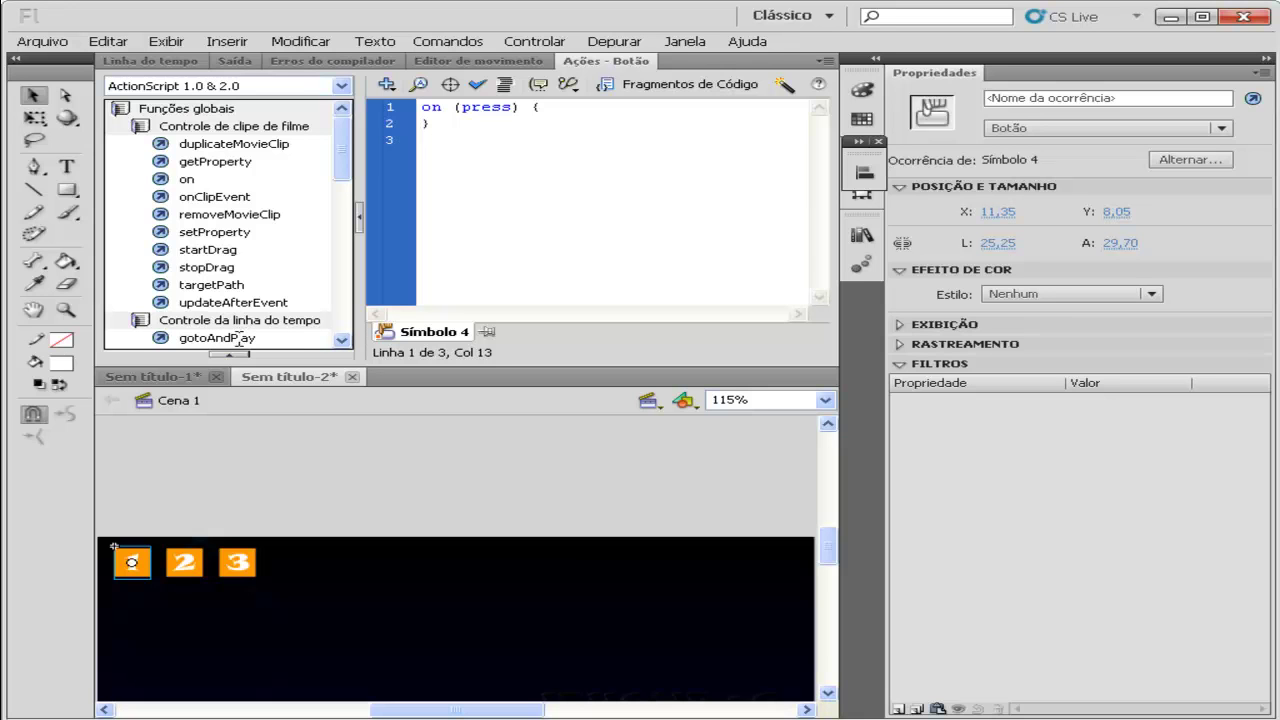
Insert gotoAndPlay(15) inside button 1's press handler, checking the frame number against the imagem 1 keyframe in the timeline
key(Return)
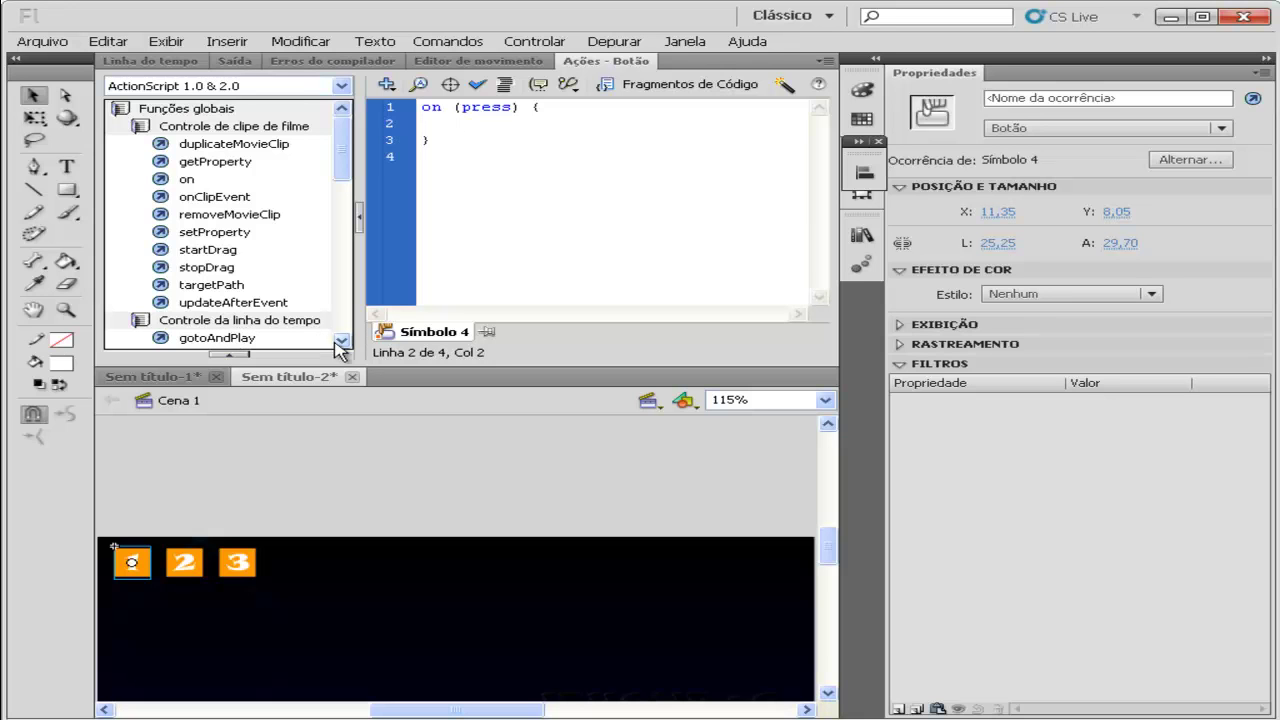
click(340, 341)
click(340, 341)
double_click(217, 302)
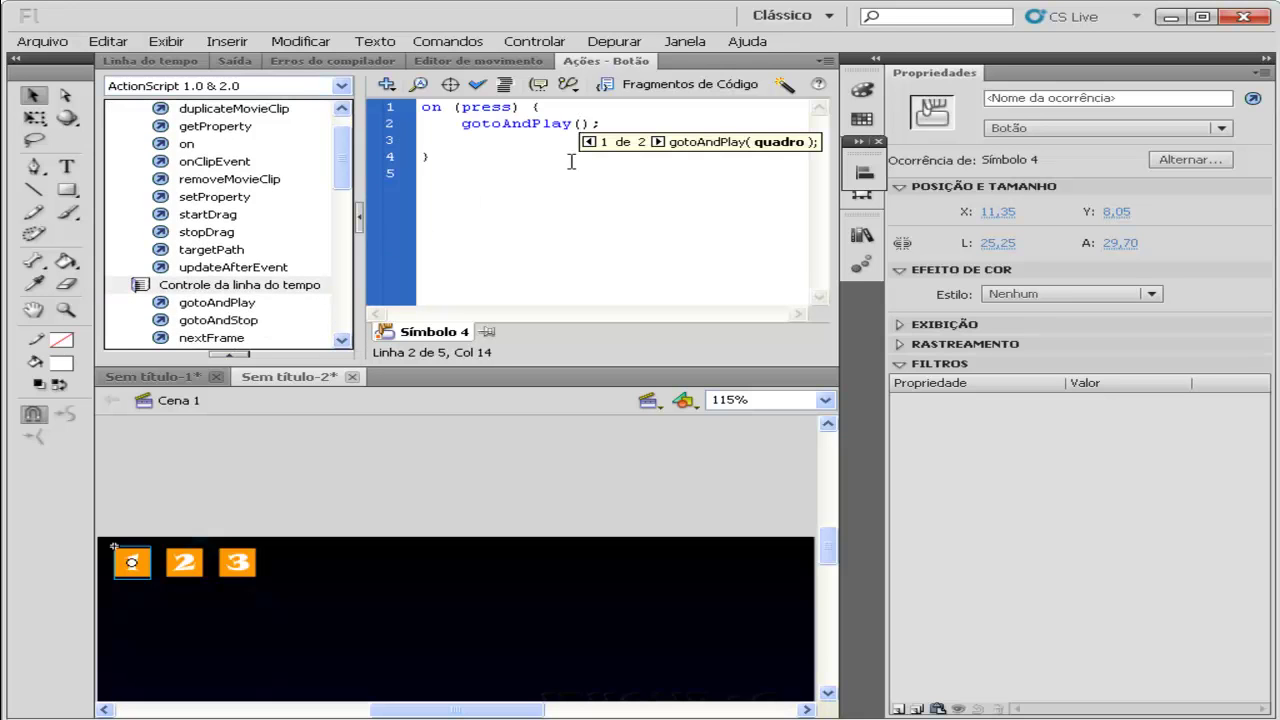
click(168, 62)
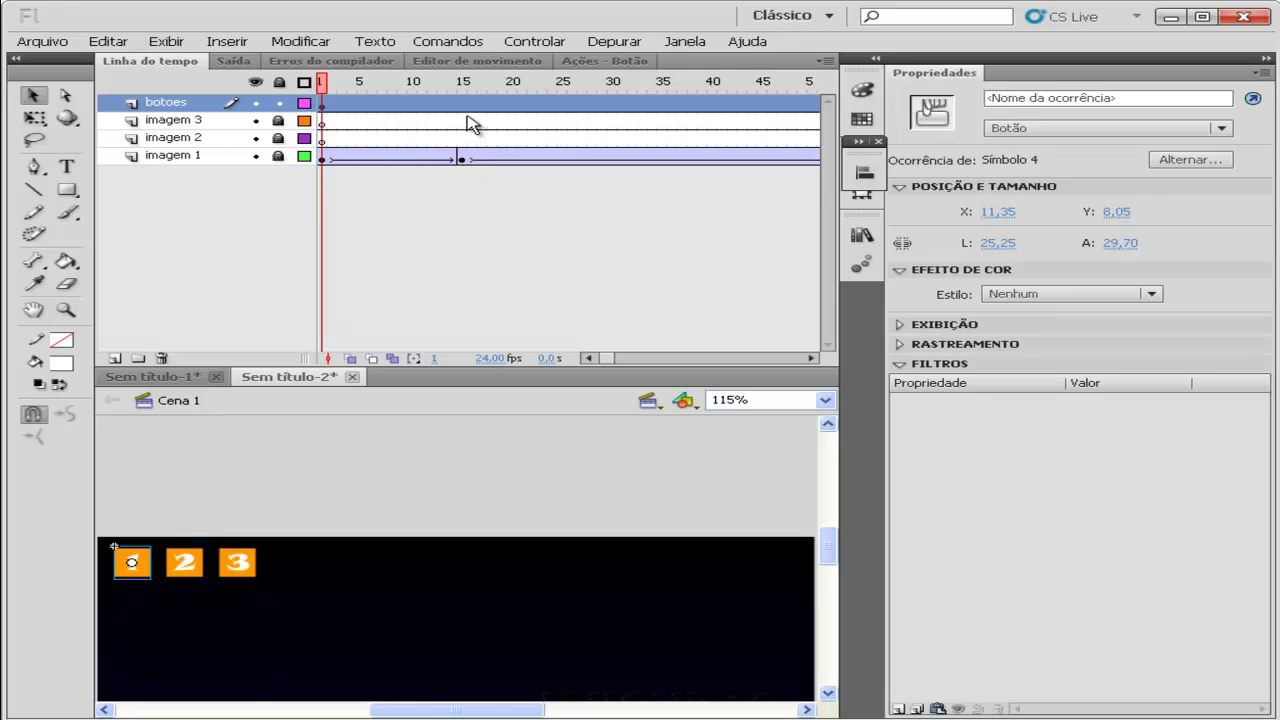
click(588, 62)
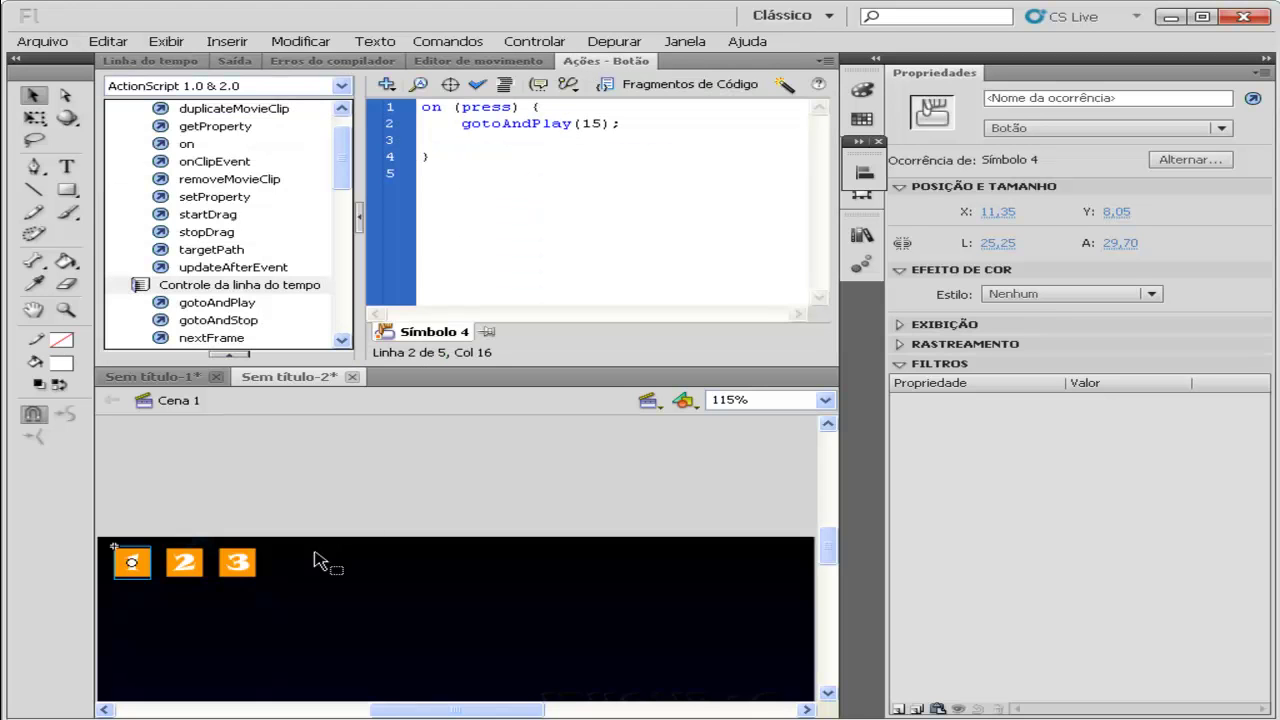
Copy the whole press script of button 1 into the actions of button 2
drag(460, 158, 411, 104)
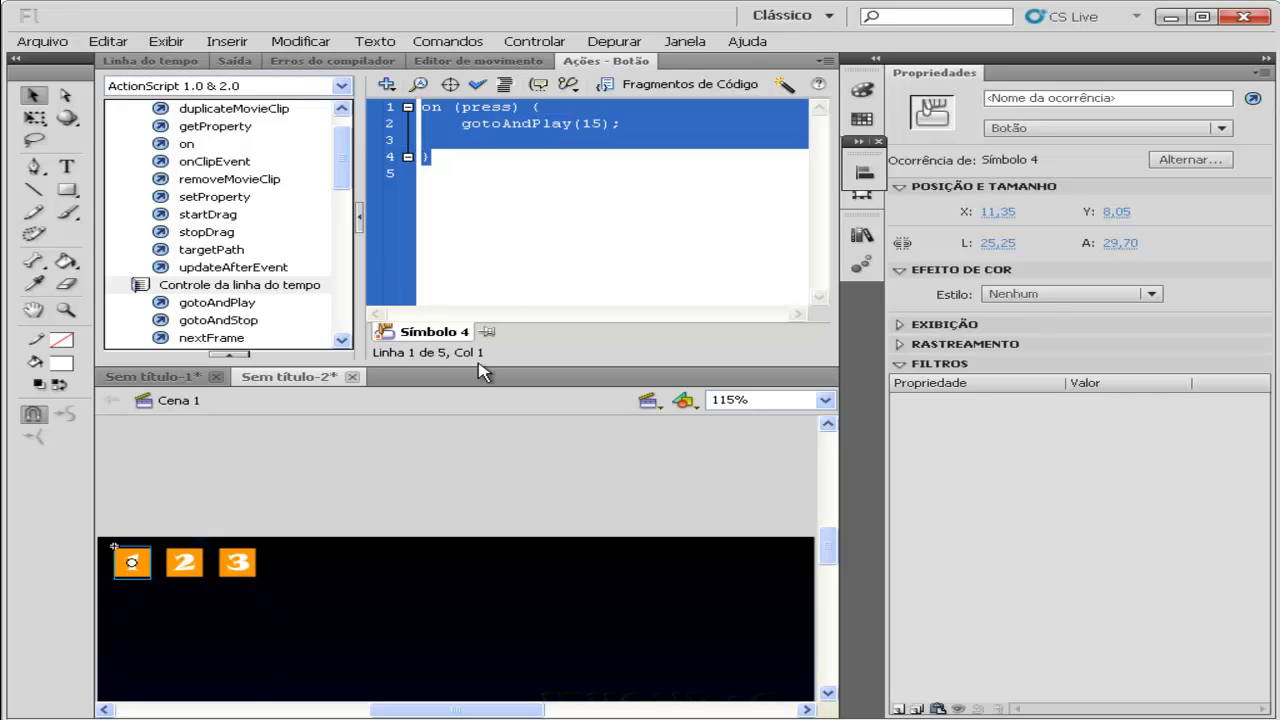
click(185, 563)
click(485, 183)
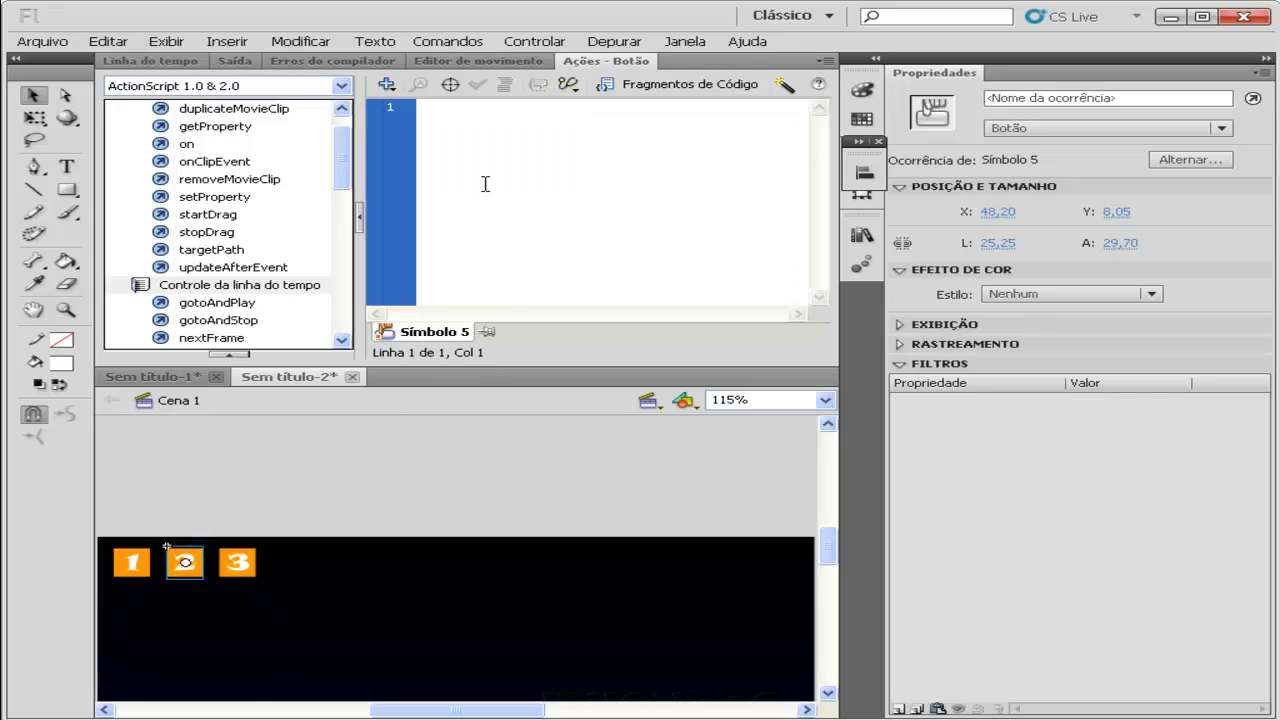
text(on (press) { 	gotoAndPlay(15);  })
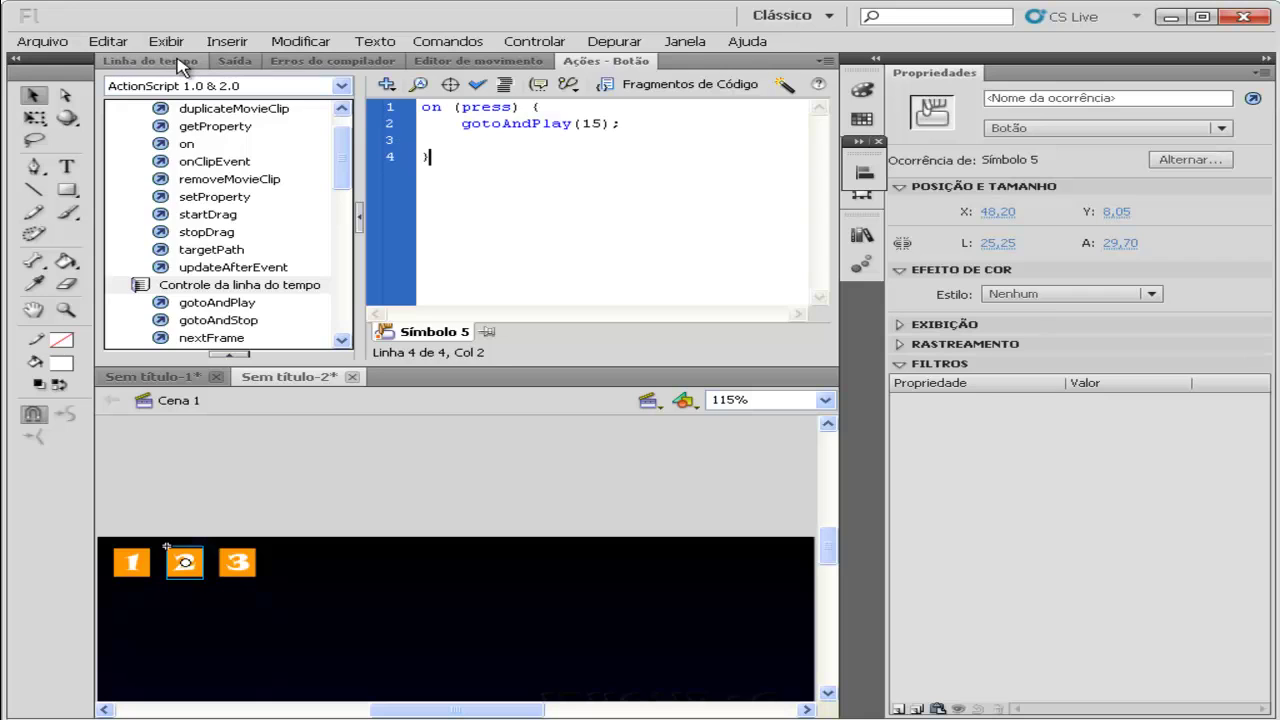
Find the keyframe on imagem 2 where its fade-in ends and set button 2's gotoAndPlay frame to 80
click(178, 61)
click(810, 358)
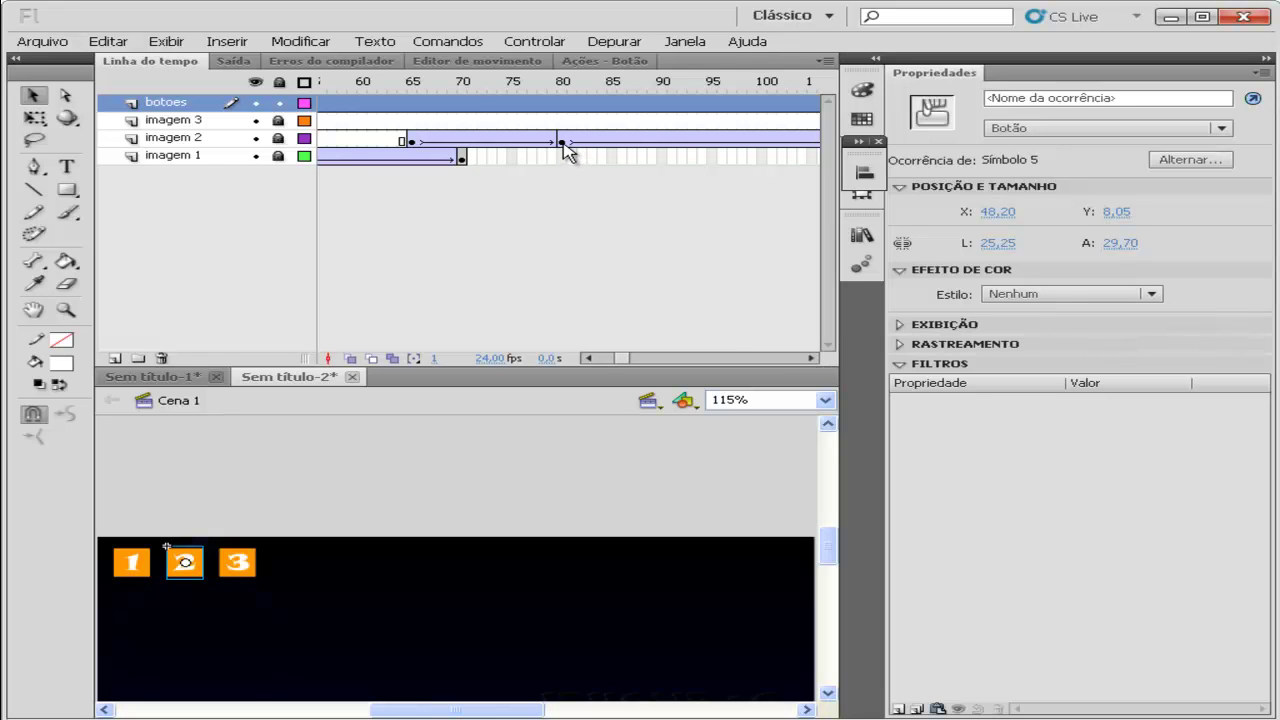
click(603, 61)
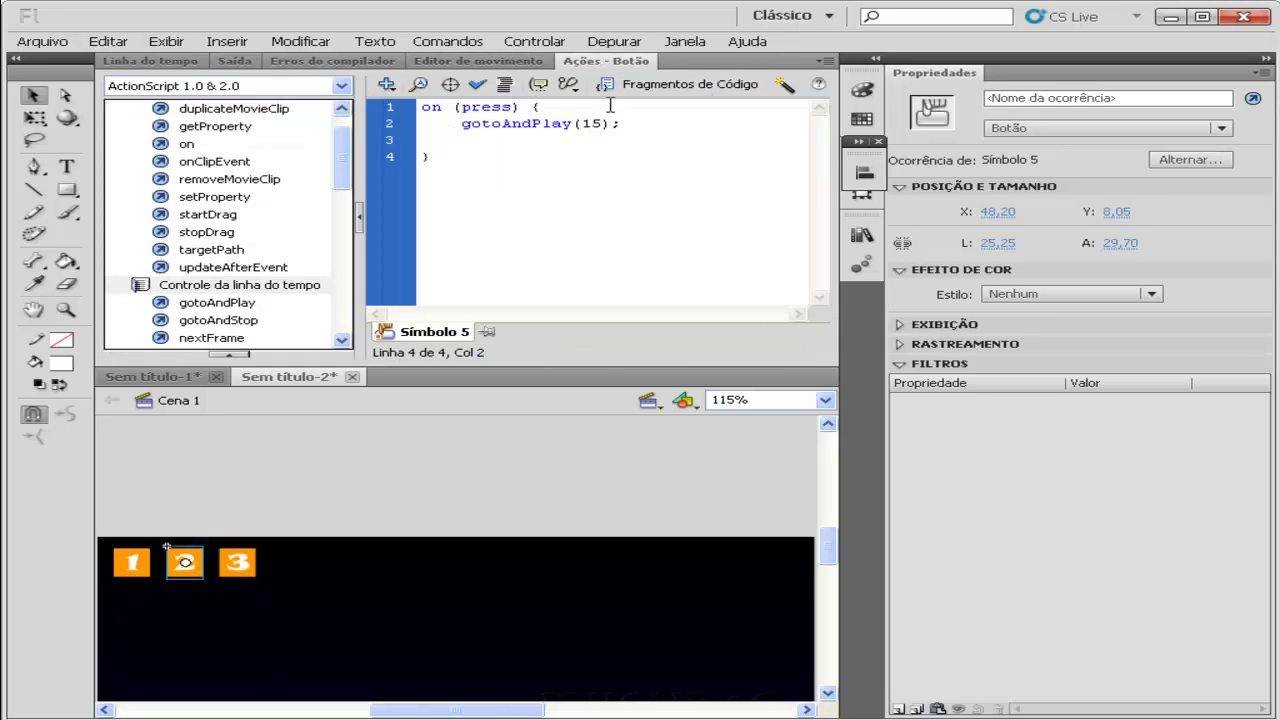
double_click(596, 123)
text(80)
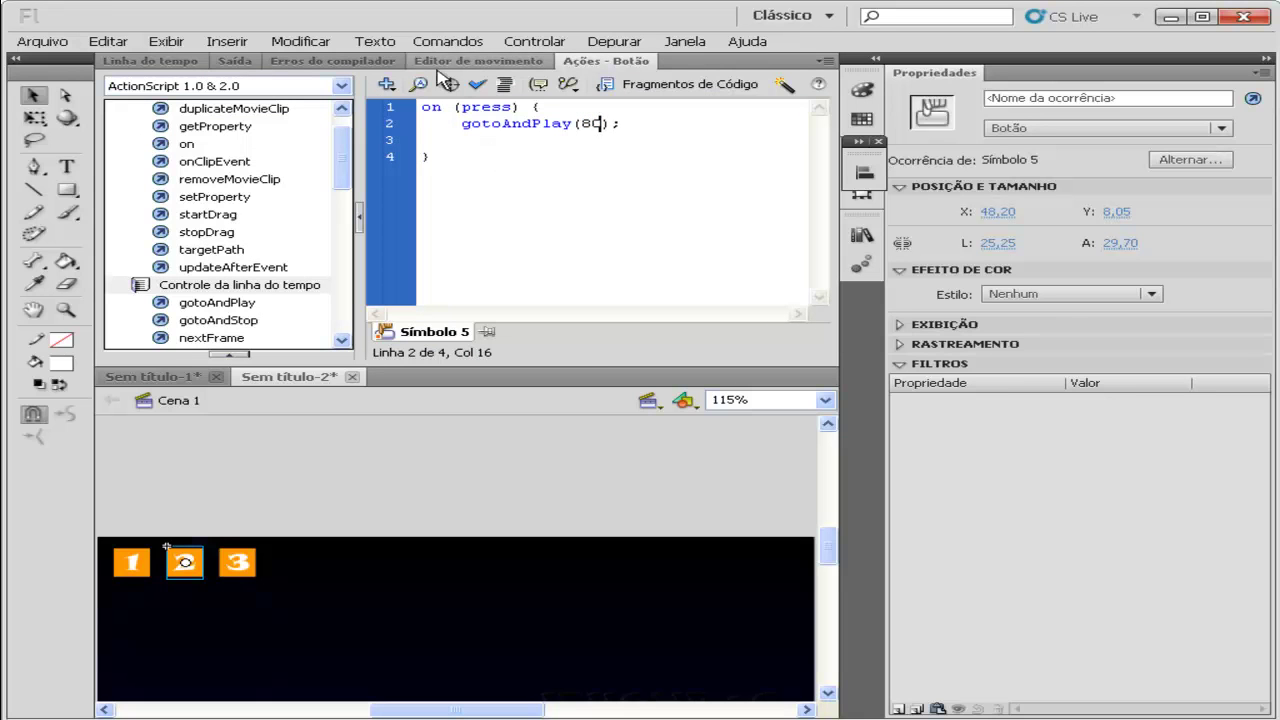
Look up the matching imagem 3 keyframe, paste the press script into button 3 and set its gotoAndPlay frame to 145
click(185, 62)
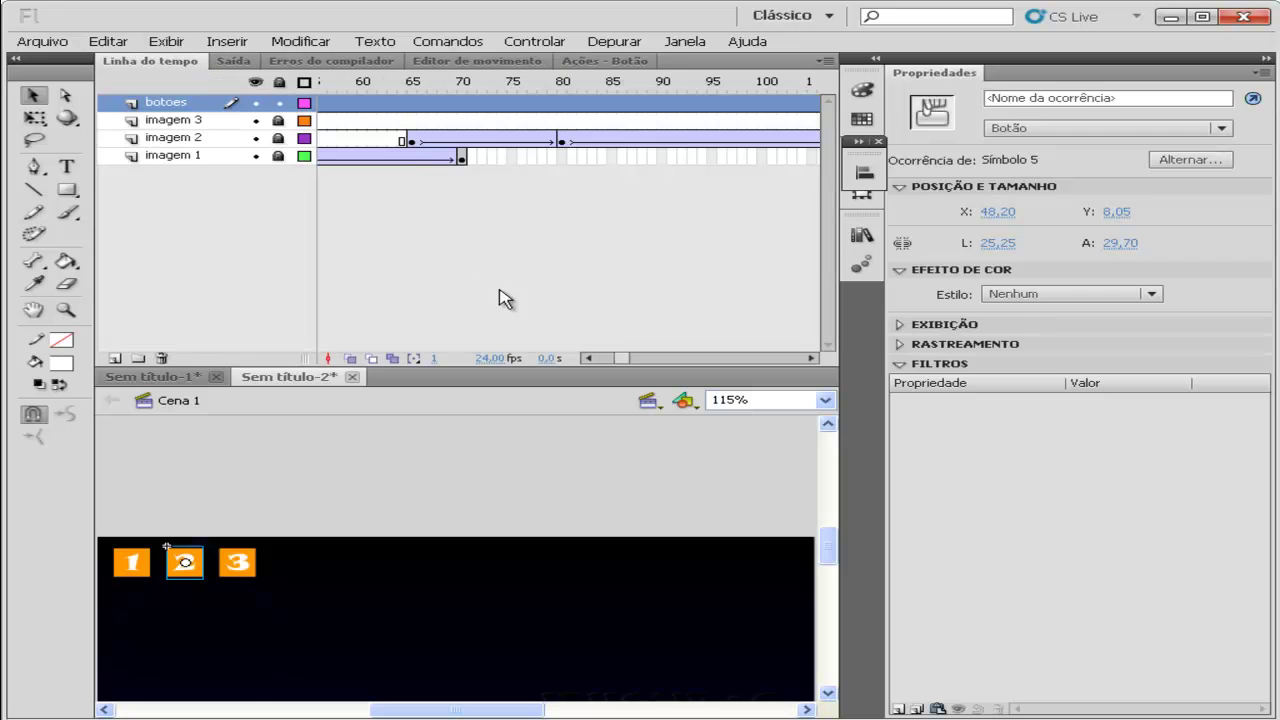
drag(610, 358, 634, 363)
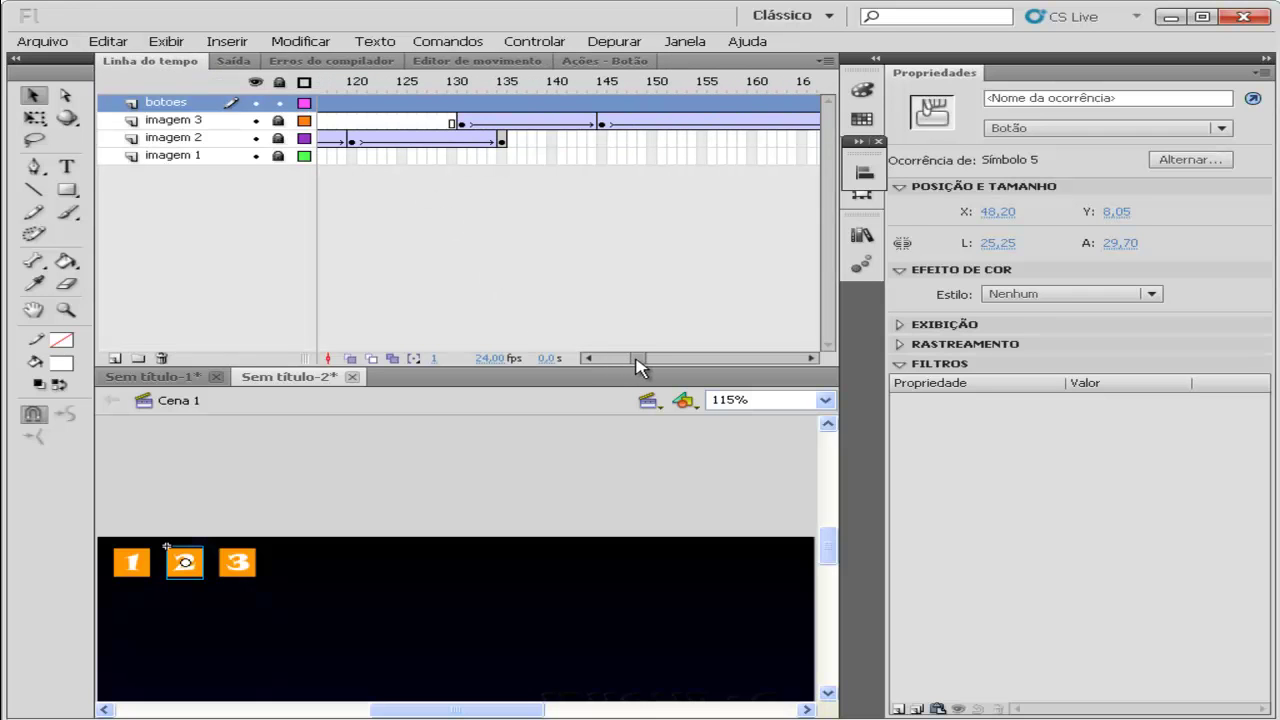
click(604, 61)
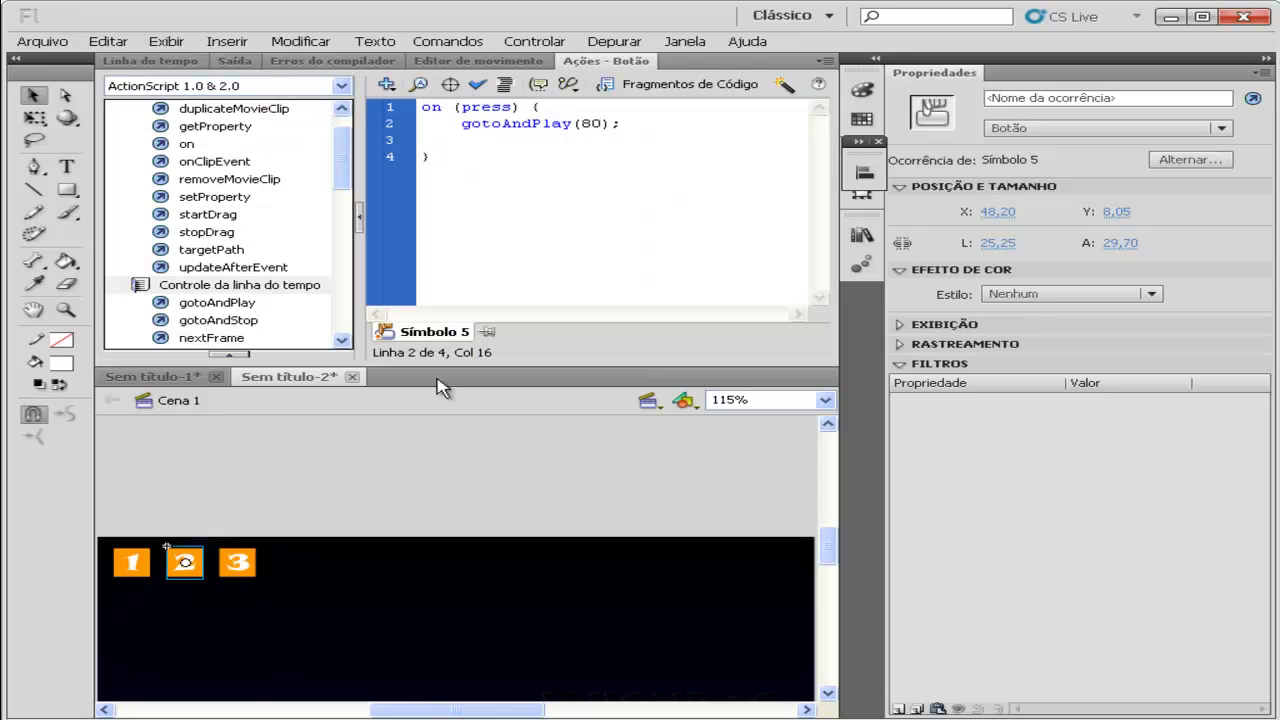
click(243, 562)
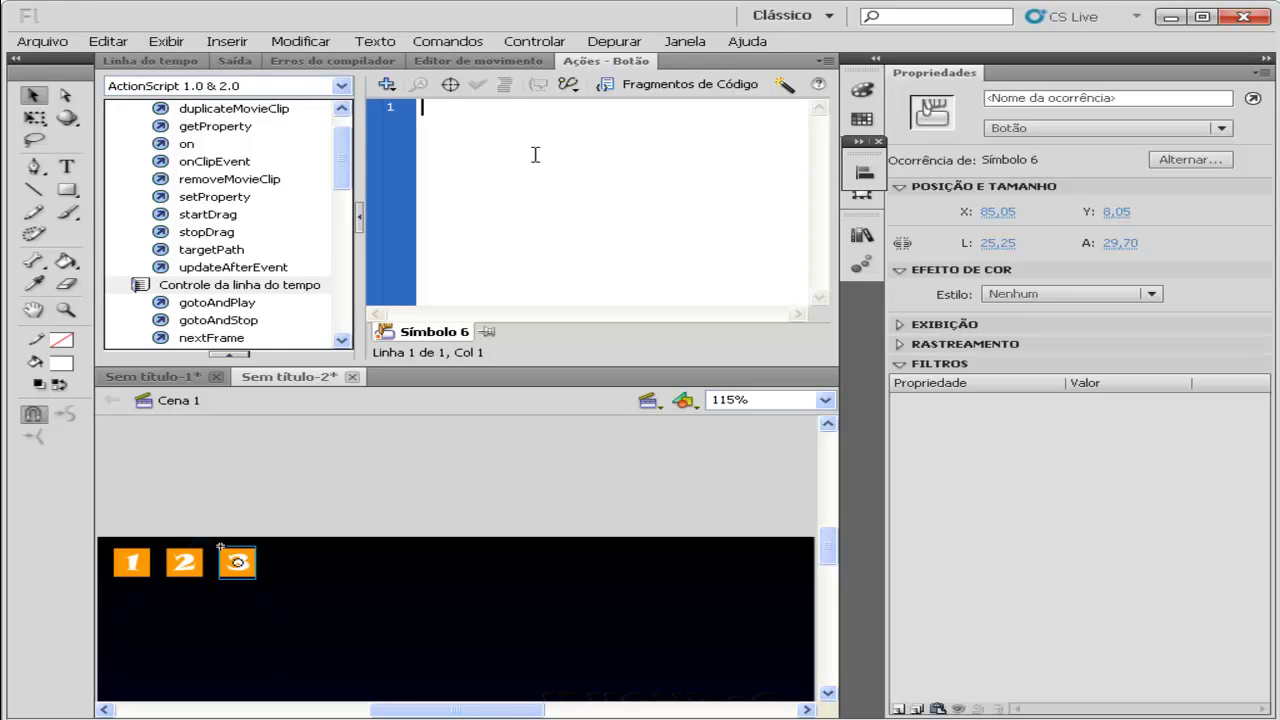
text(on (press) { 	gotoAndPlay(15);  })
double_click(587, 124)
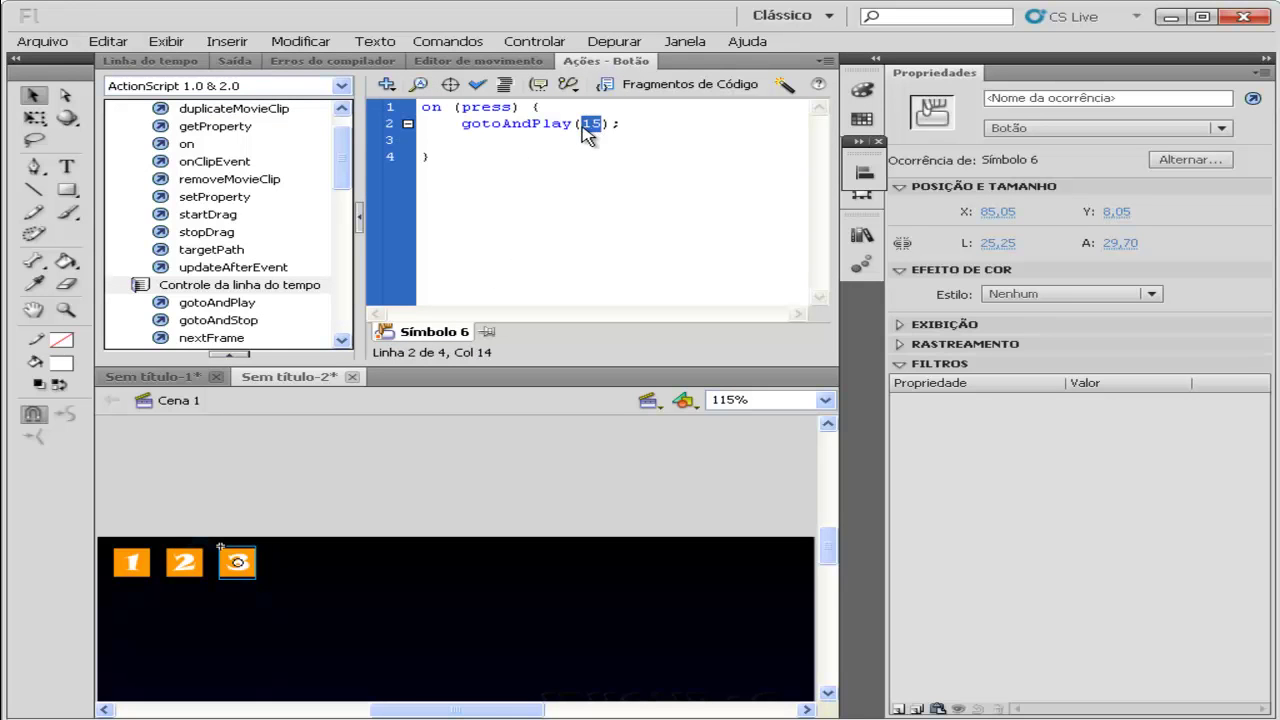
text(14)
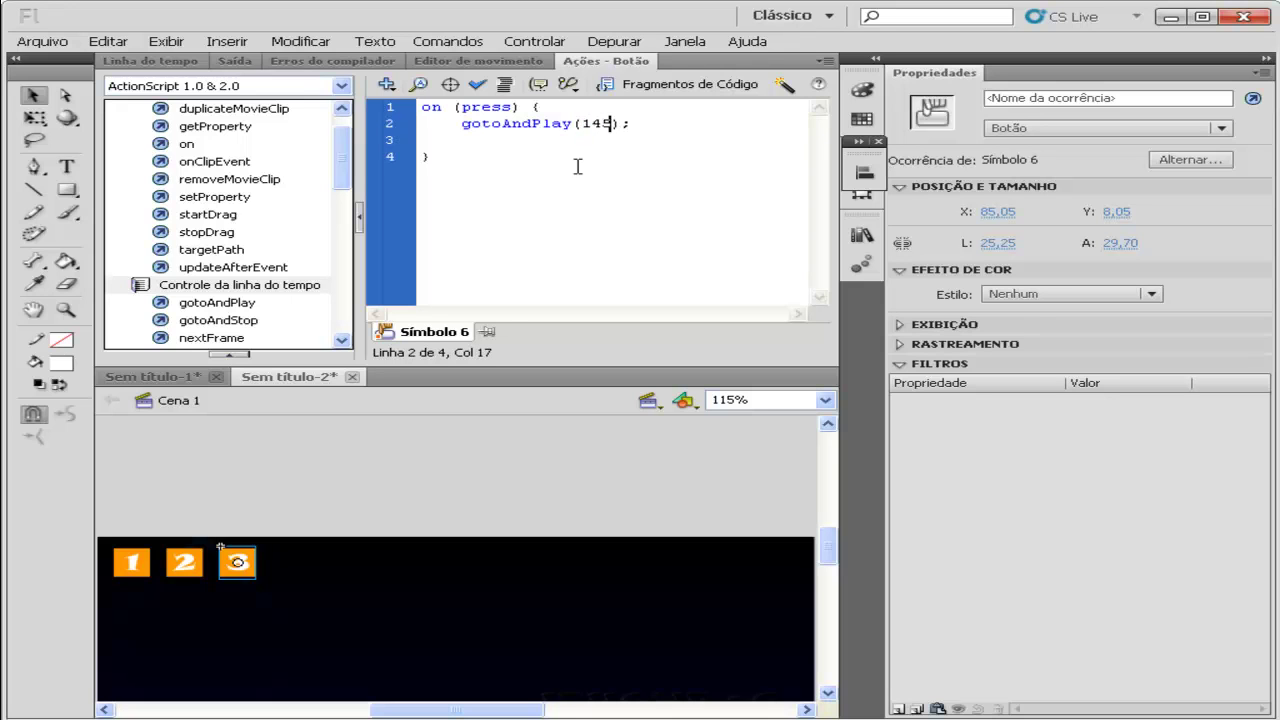
Test the movie and switch repeatedly between the three banner images with buttons 1, 2 and 3
key(ctrl+Return)
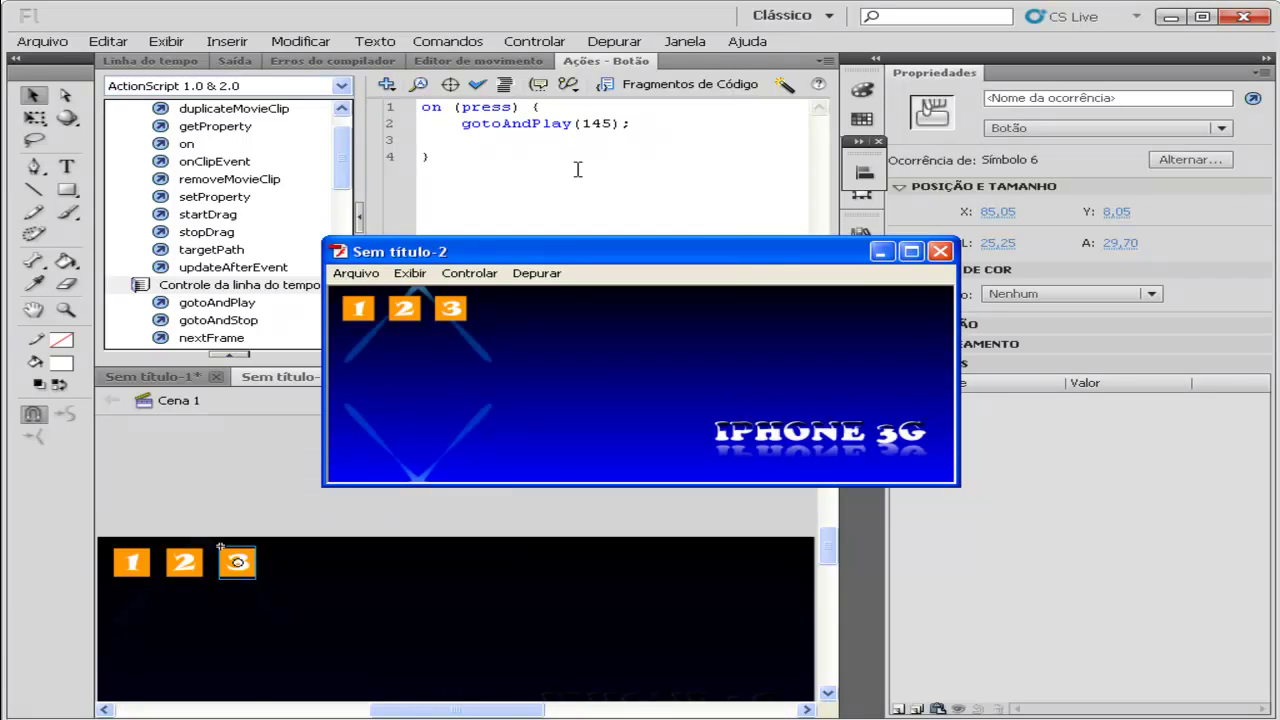
click(358, 310)
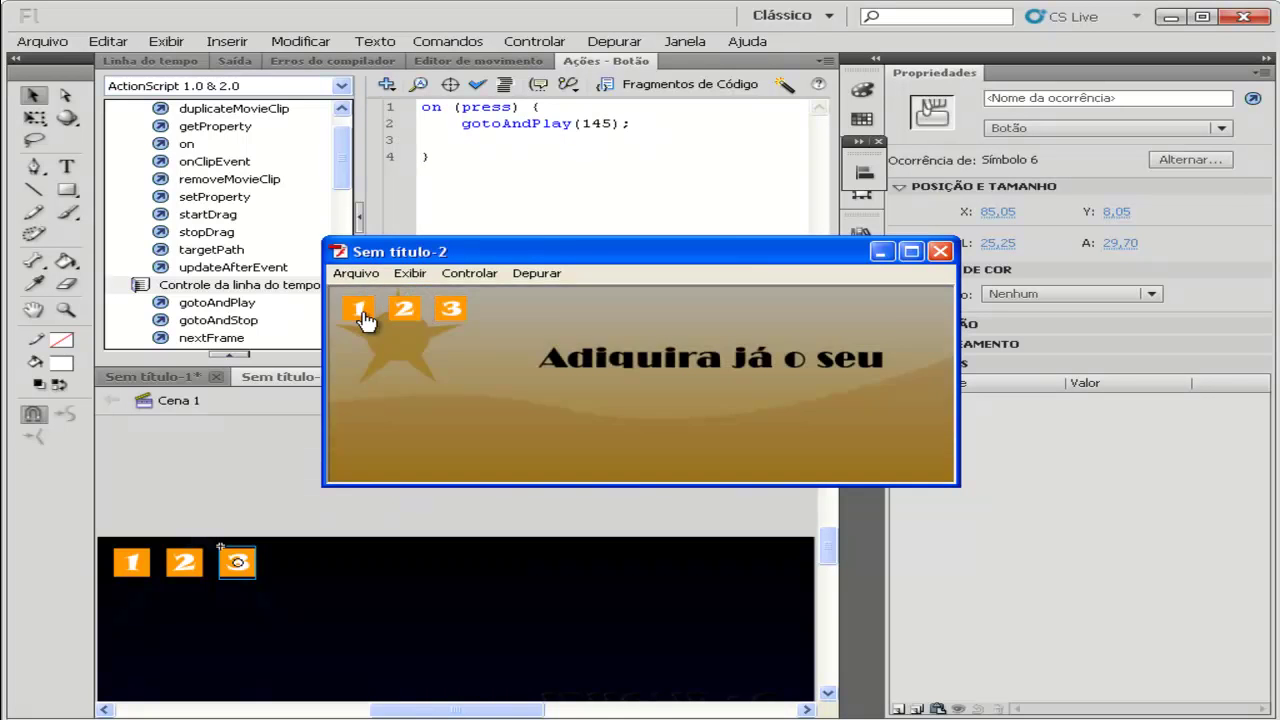
click(404, 314)
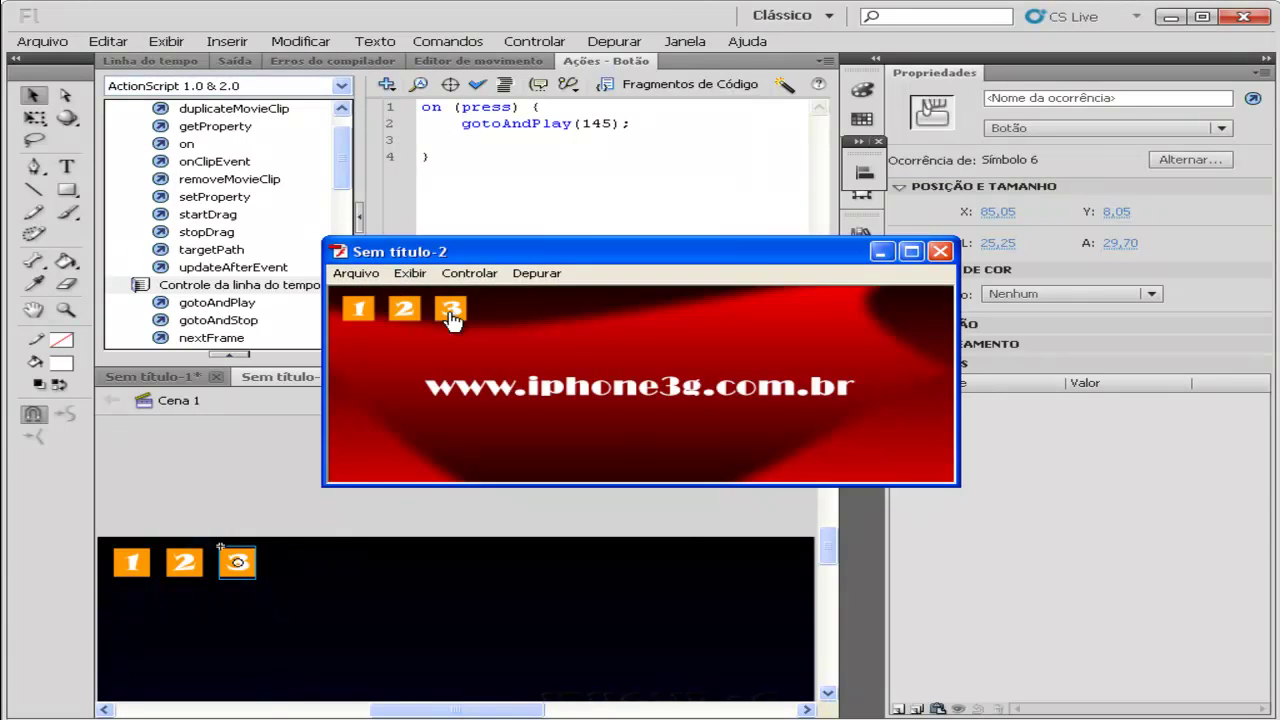
click(453, 316)
click(404, 314)
click(443, 313)
click(408, 311)
click(363, 314)
click(404, 314)
click(447, 314)
click(404, 314)
click(360, 314)
click(404, 314)
click(449, 312)
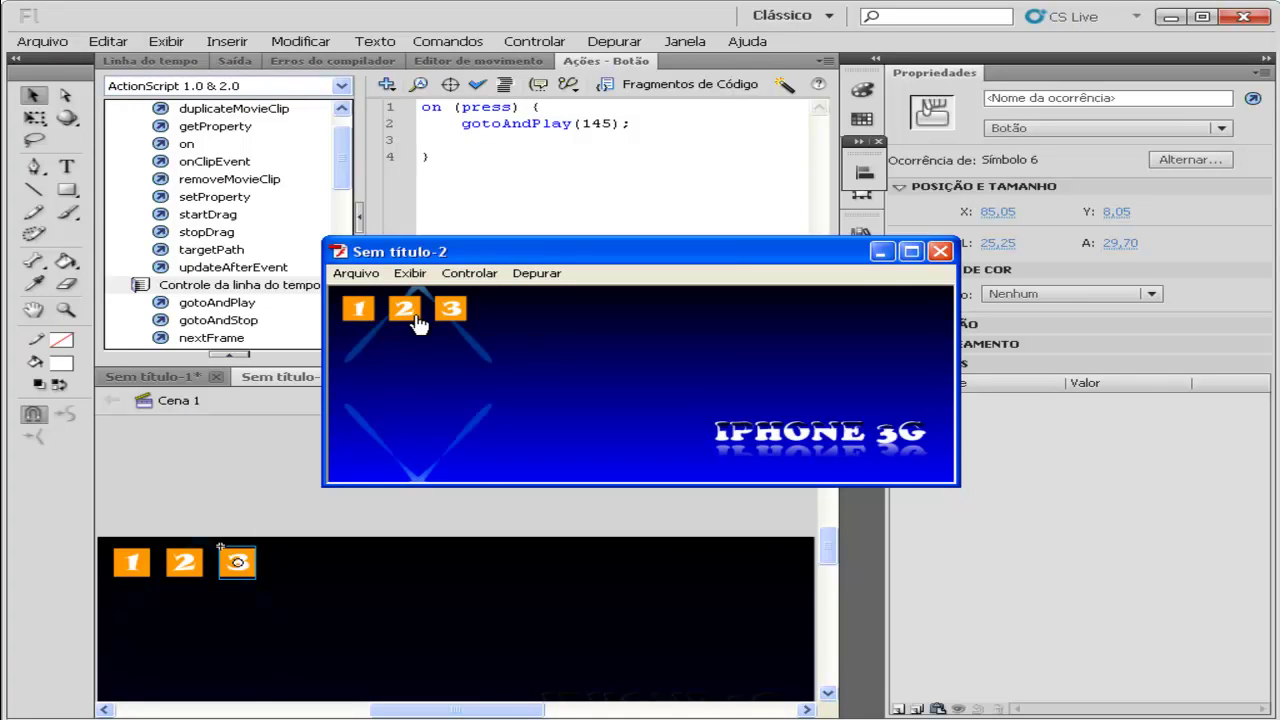
click(417, 316)
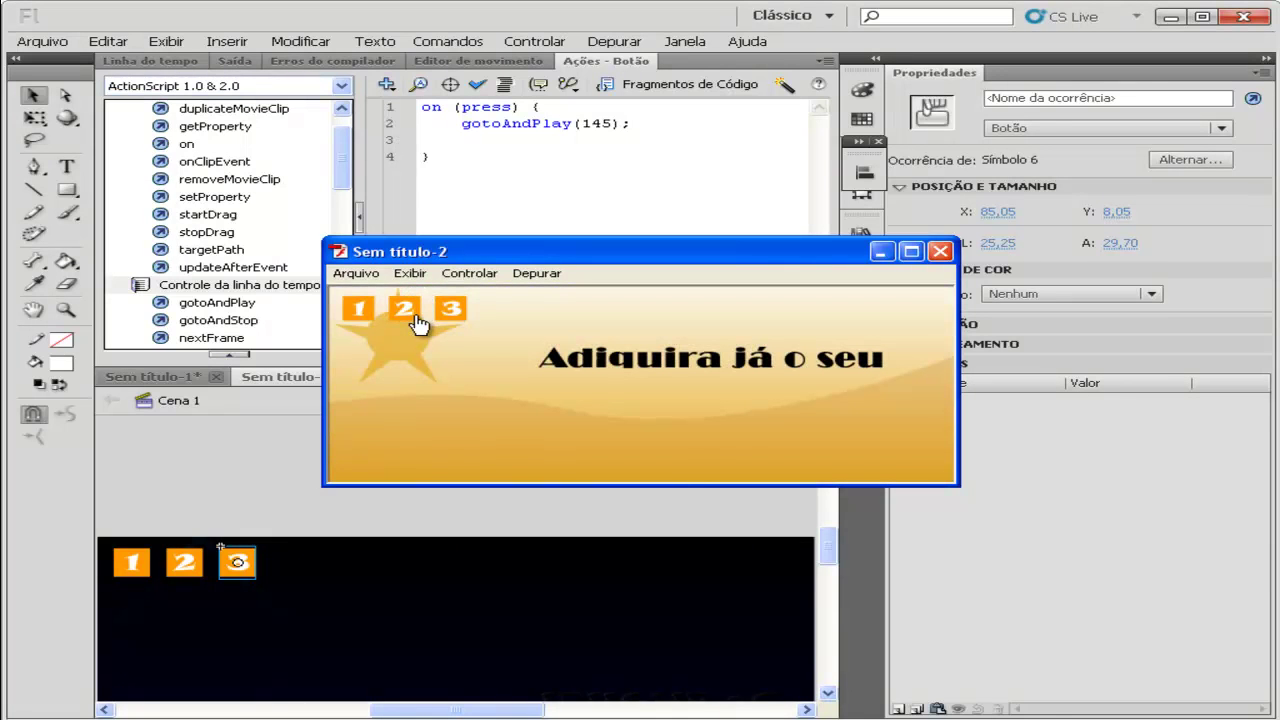